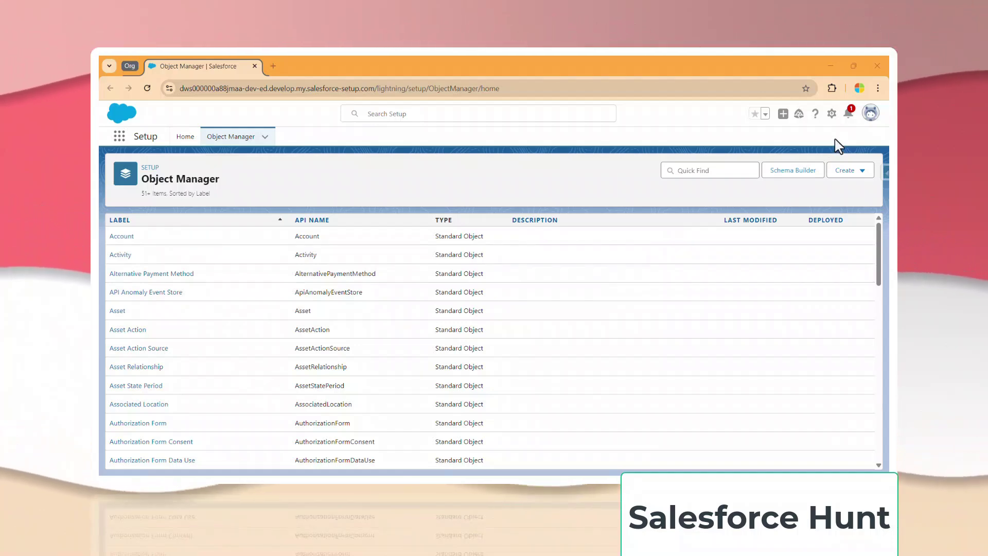
Open Setup in a new tab, find Platform Events with 'platform', and start a new platform event.
{"action": "left_click", "coordinate": [831, 113]}
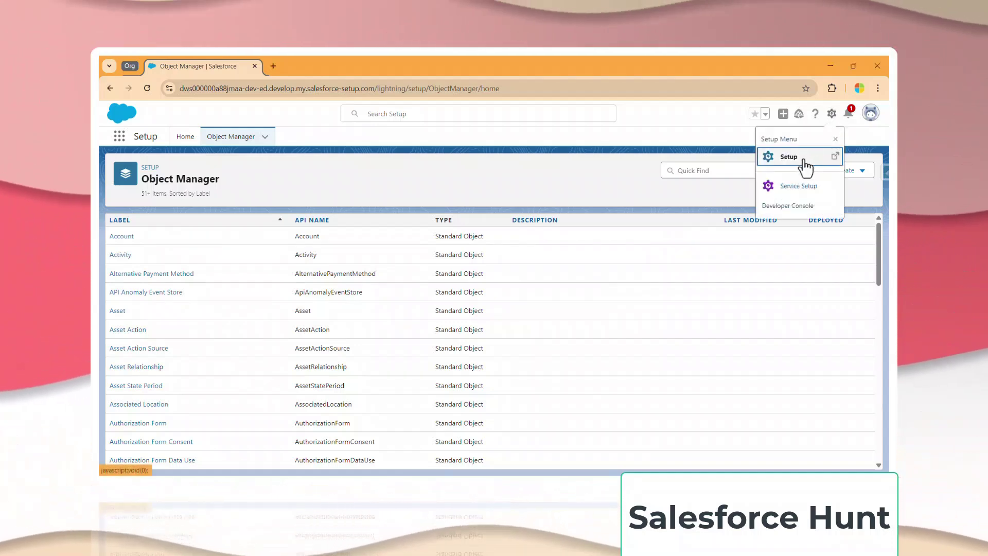
{"action": "left_click", "coordinate": [804, 160]}
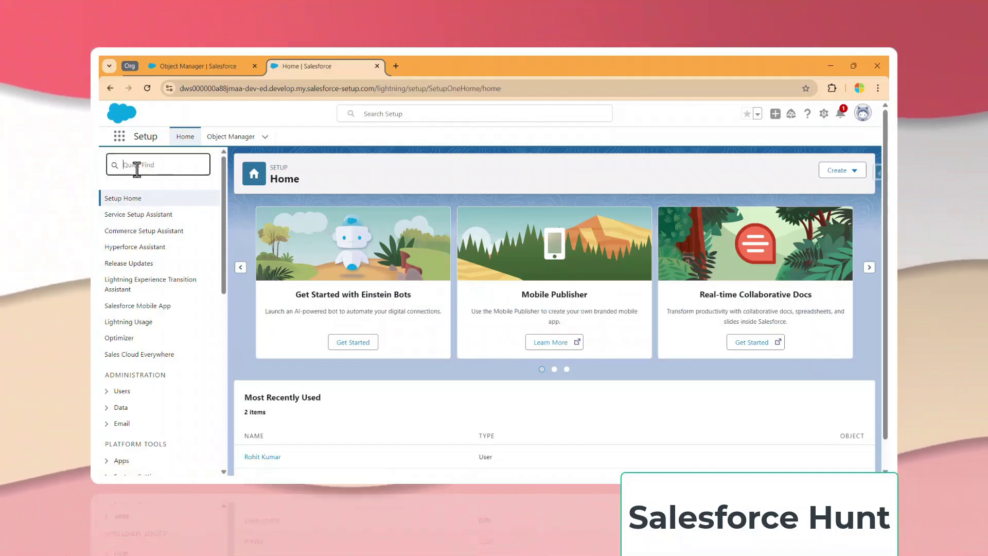
{"action": "type", "text": "pl"}
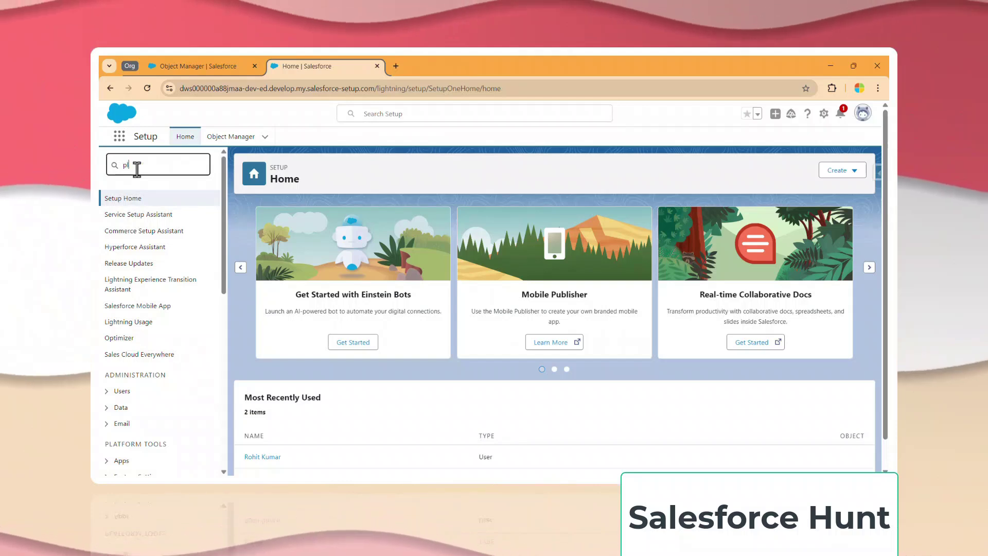
{"action": "type", "text": "at"}
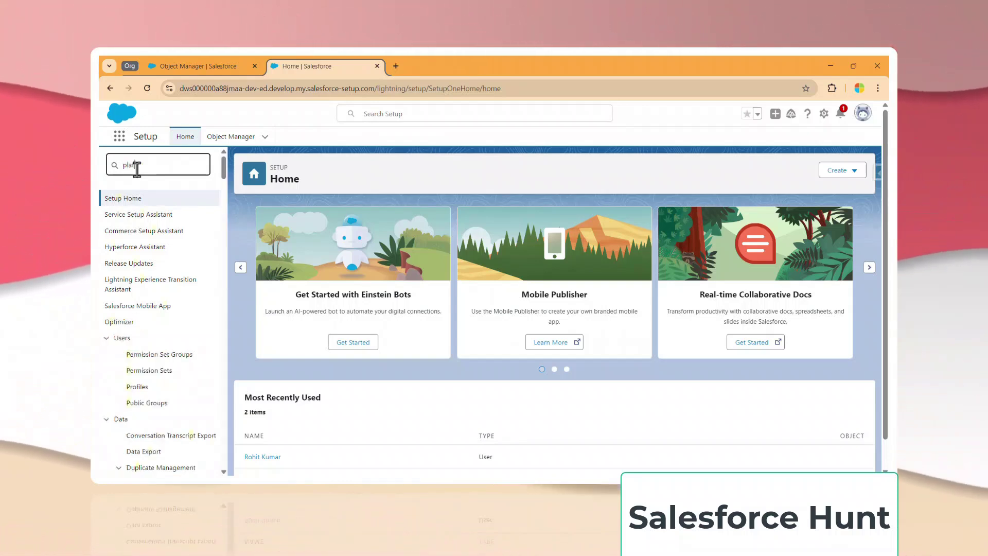
{"action": "type", "text": "form"}
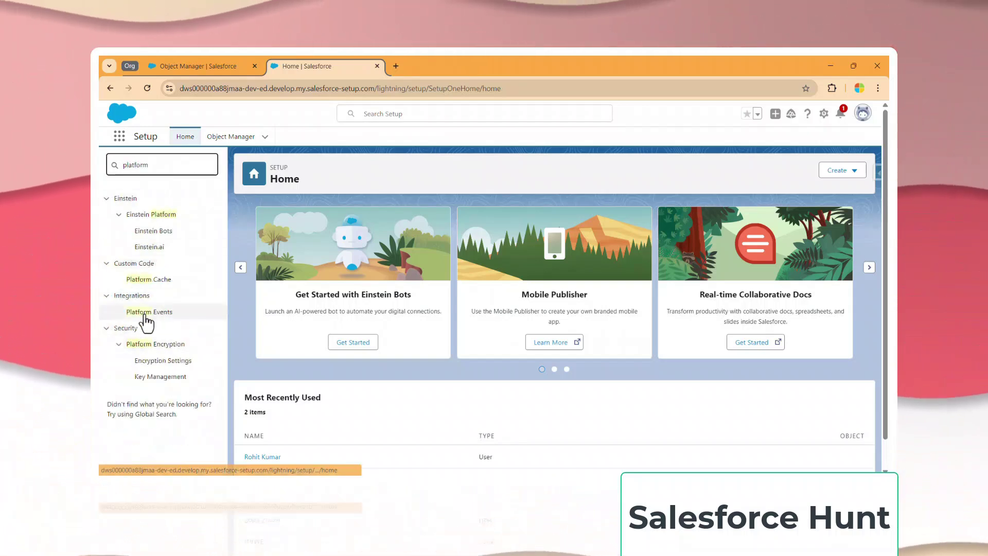
{"action": "left_click", "coordinate": [146, 313]}
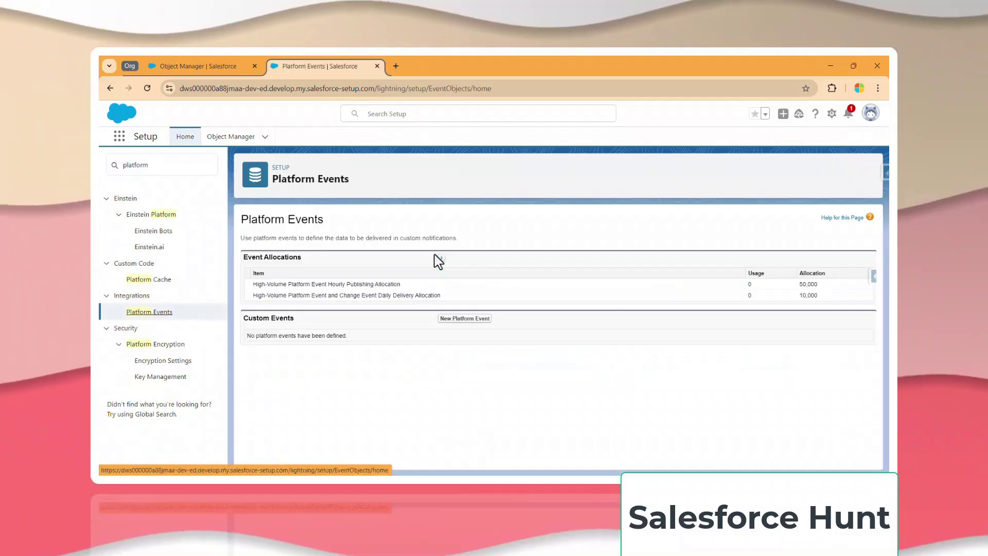
{"action": "left_click", "coordinate": [471, 320]}
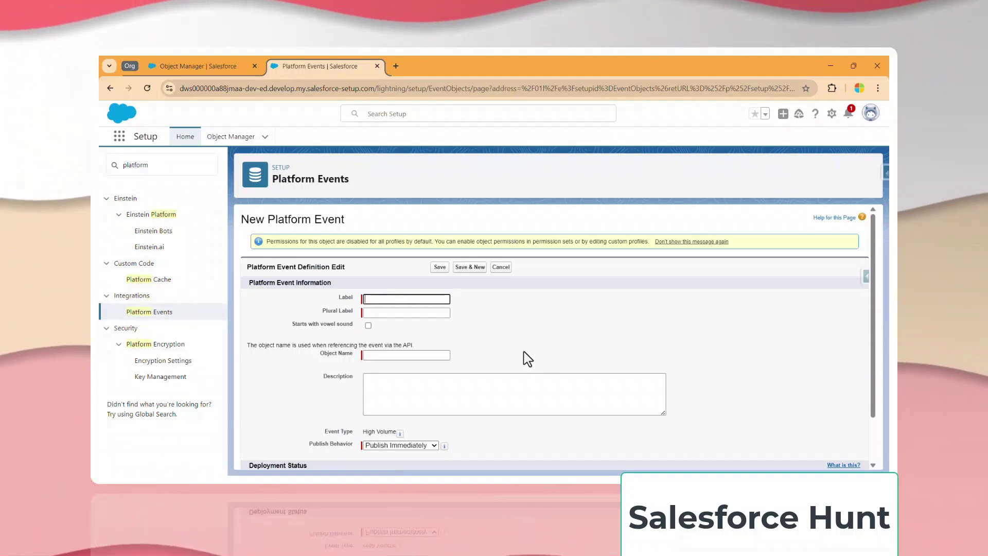
Save a new platform event with label 'Test Event' and plural label 'Test Events'.
{"action": "type", "text": "T"}
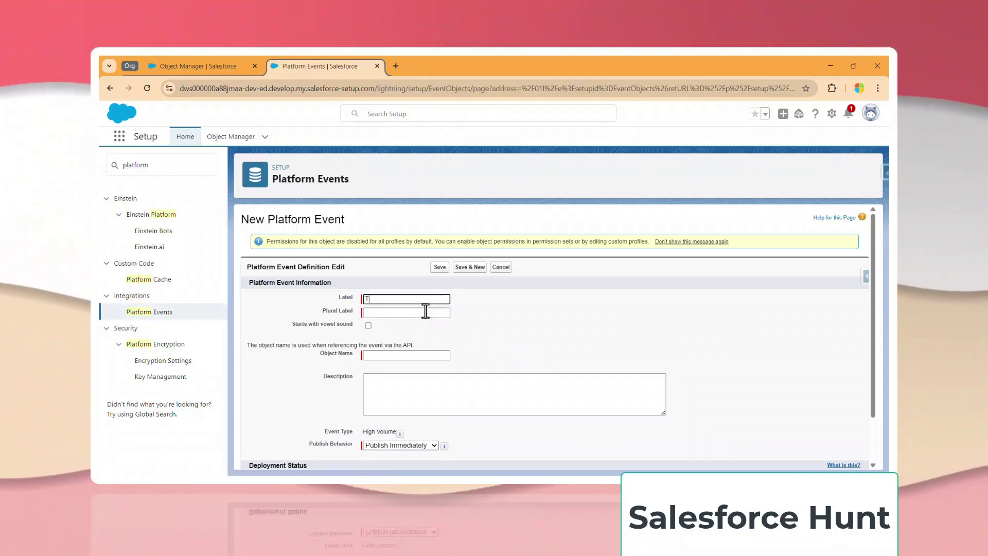
{"action": "type", "text": "est"}
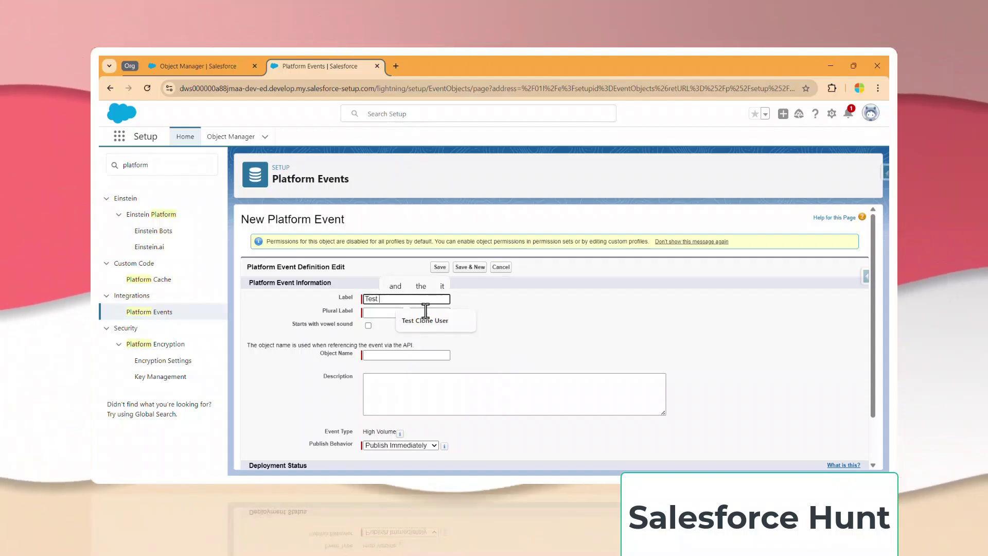
{"action": "type", "text": " Event"}
{"action": "key", "text": "Tab"}
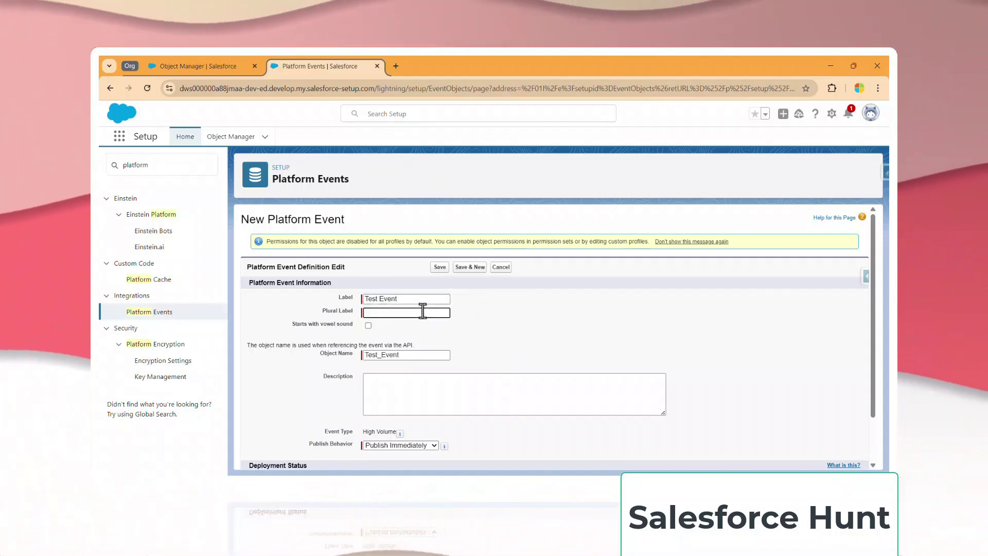
{"action": "key", "text": "shift+Tab"}
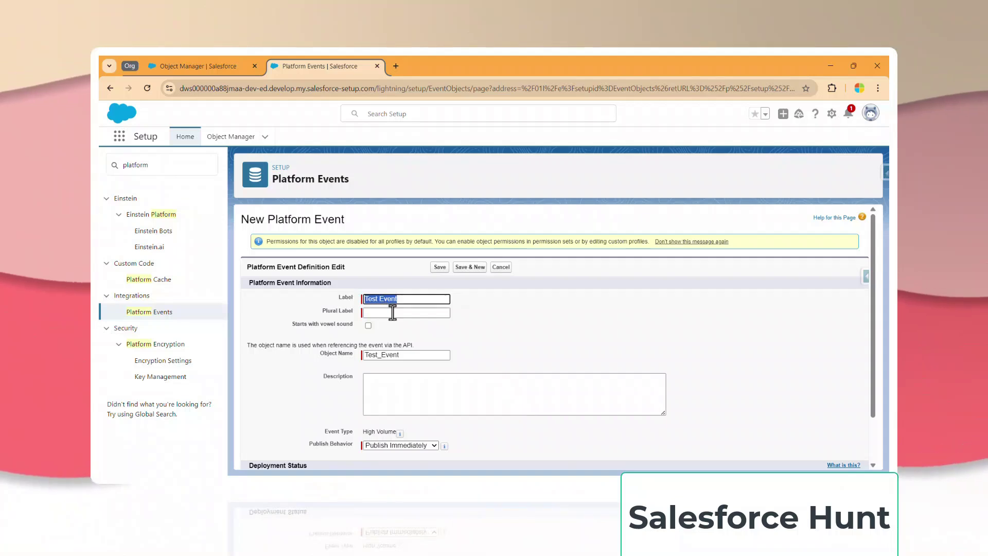
{"action": "type", "text": "Test Events"}
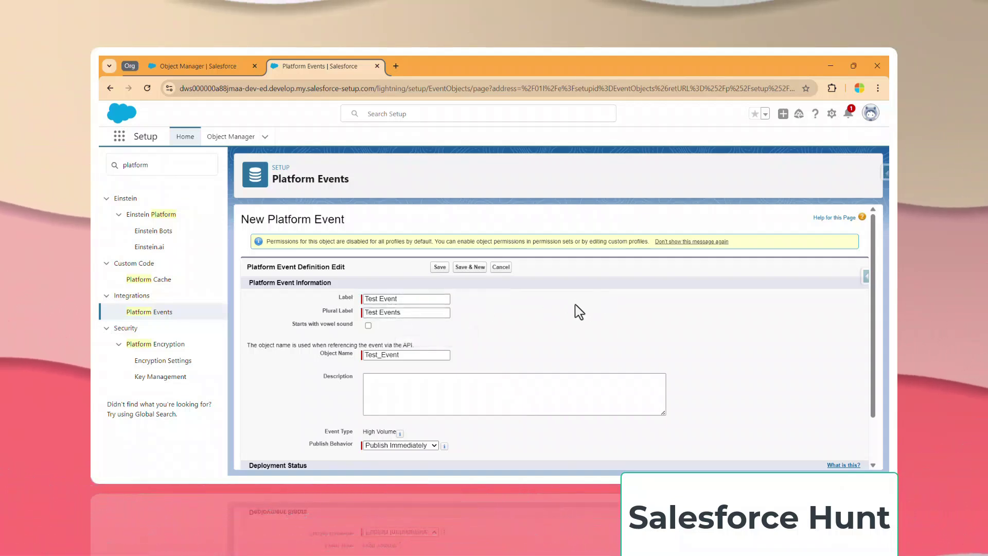
{"action": "left_click", "coordinate": [440, 267]}
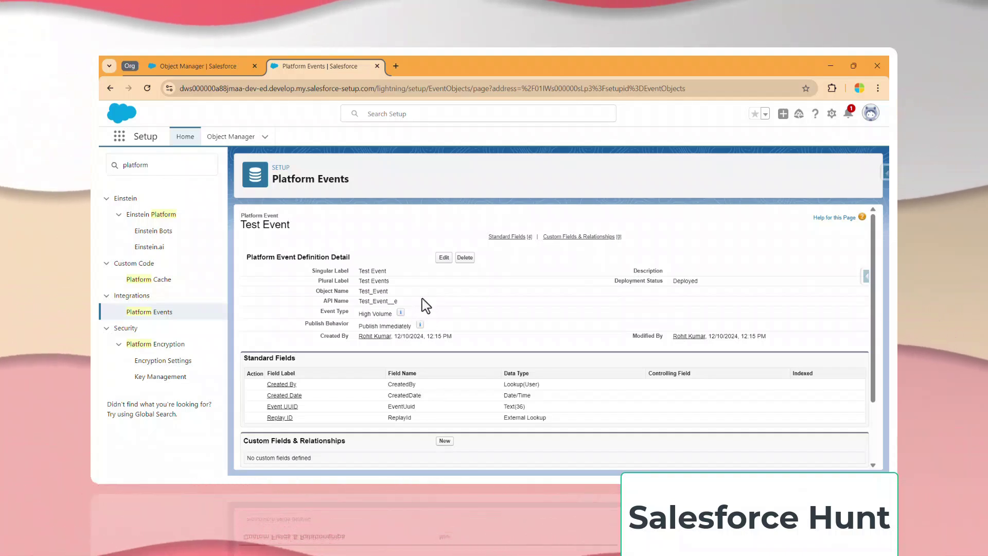
Add a Text custom field 'Account Name' with length 255 to Test Event.
{"action": "scroll", "coordinate": [458, 330], "scroll_direction": "down", "scroll_amount": 2}
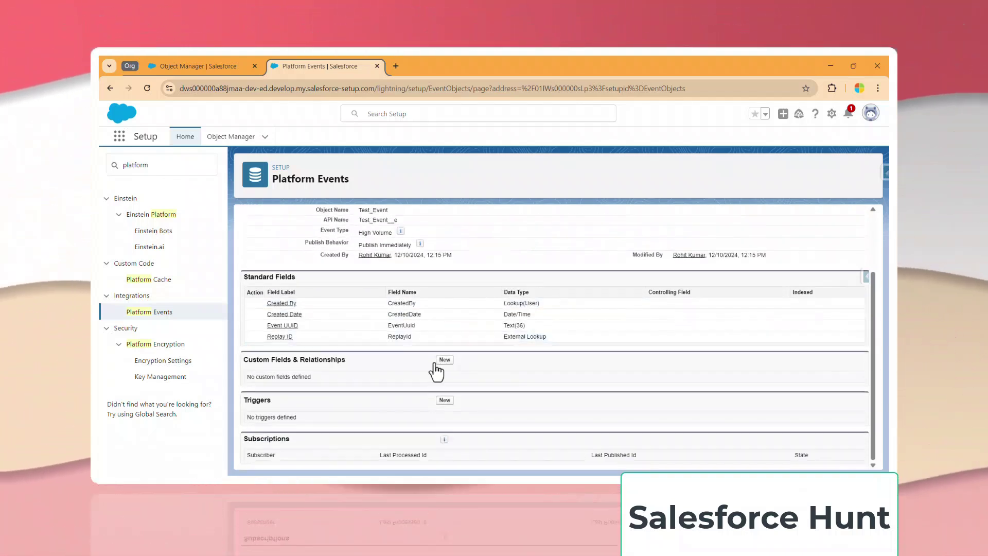
{"action": "left_click", "coordinate": [444, 360]}
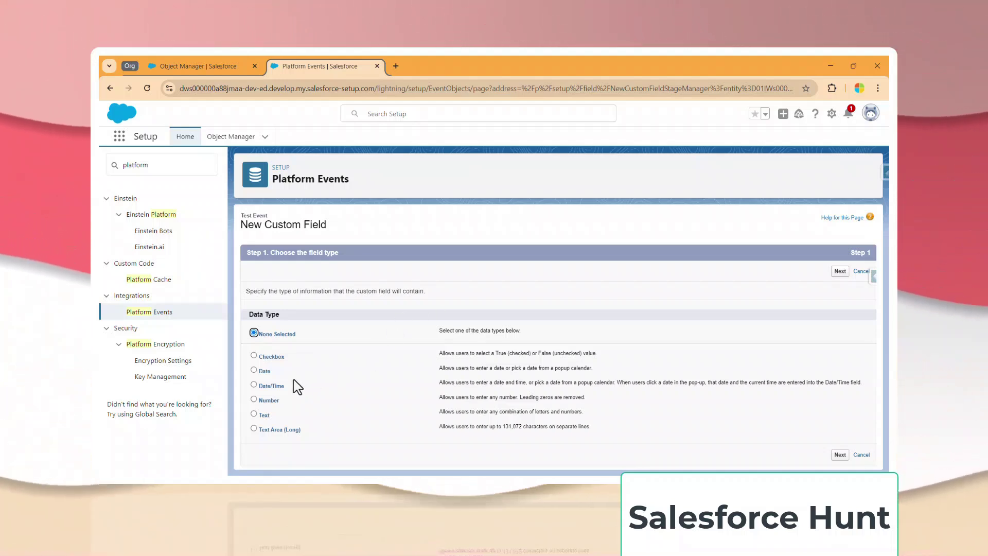
{"action": "left_click", "coordinate": [262, 415]}
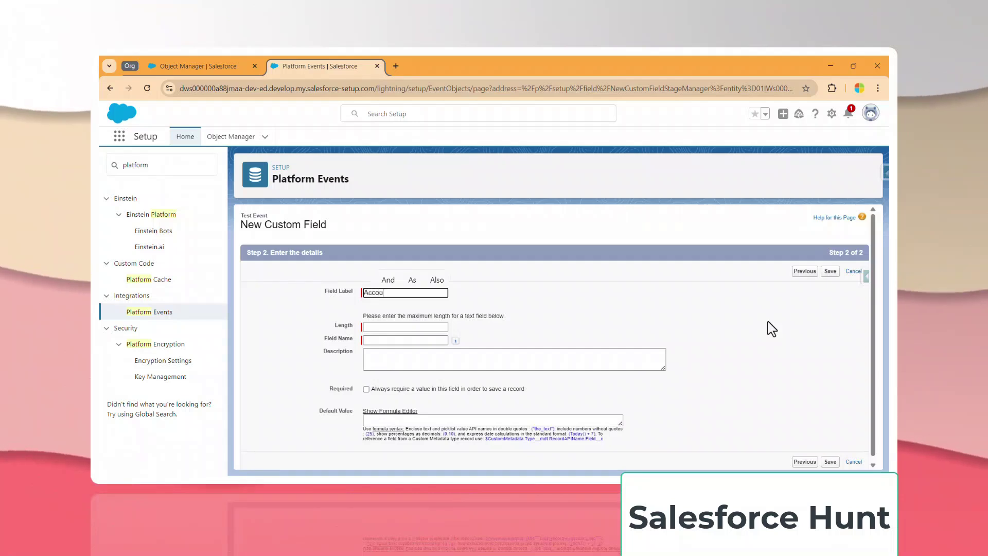
{"action": "type", "text": "t N"}
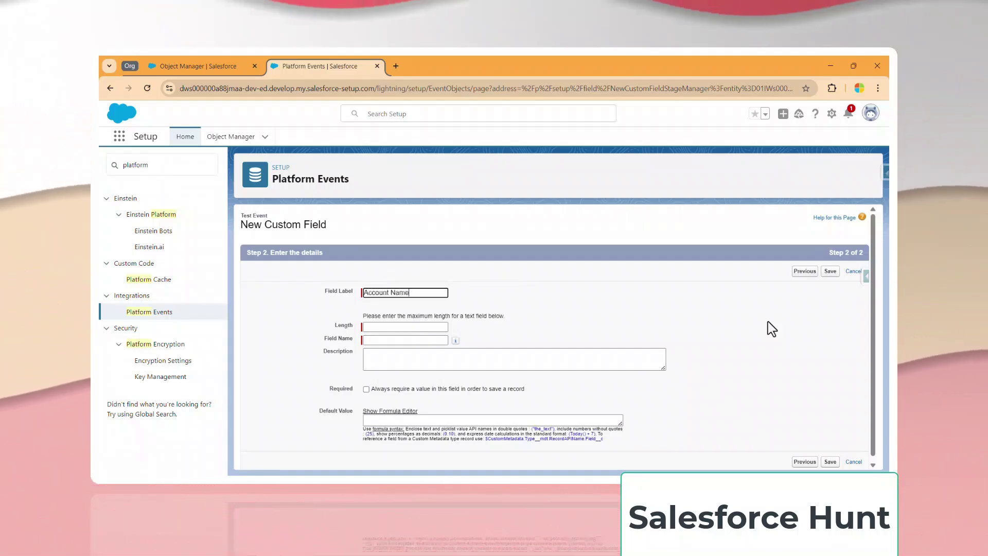
{"action": "type", "text": "ame"}
{"action": "key", "text": "Tab"}
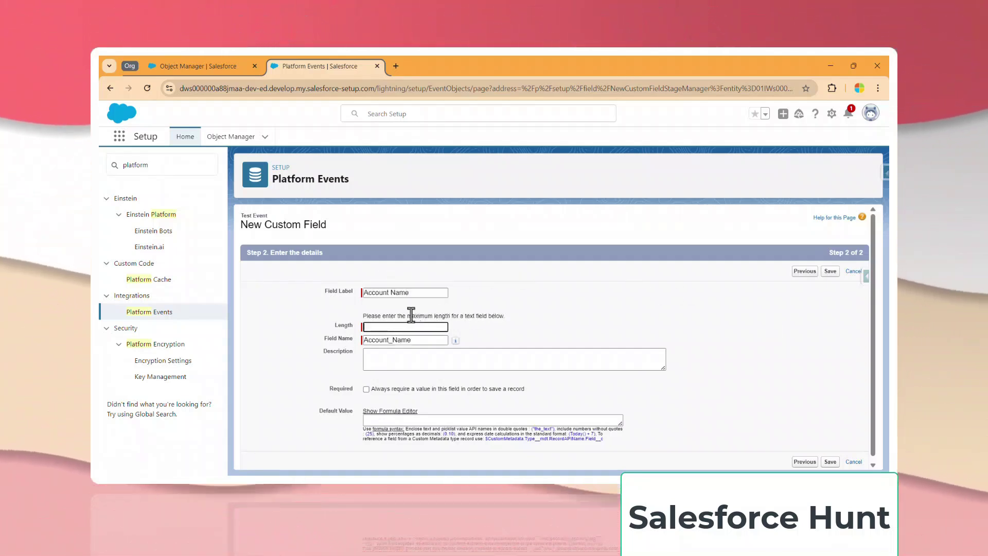
{"action": "type", "text": "255"}
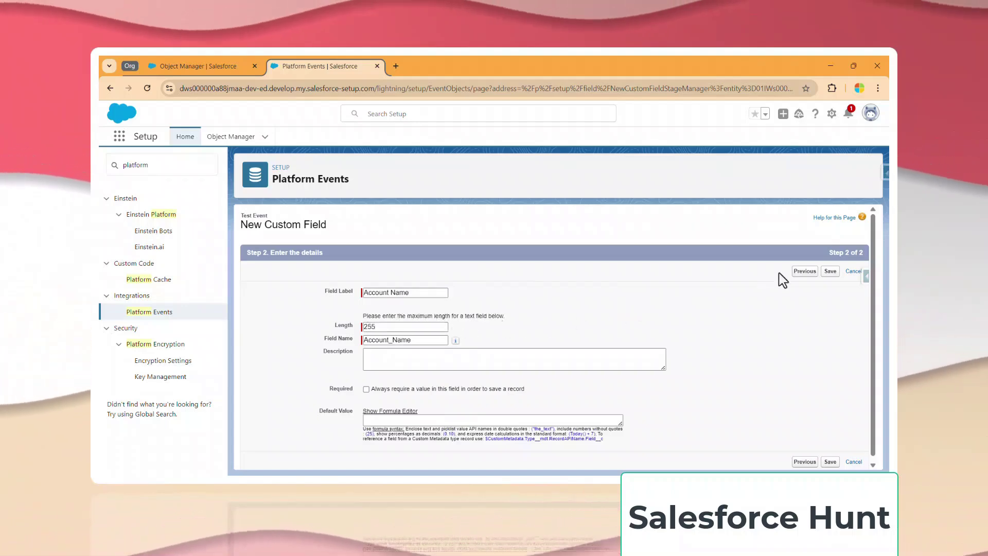
{"action": "left_click", "coordinate": [830, 270]}
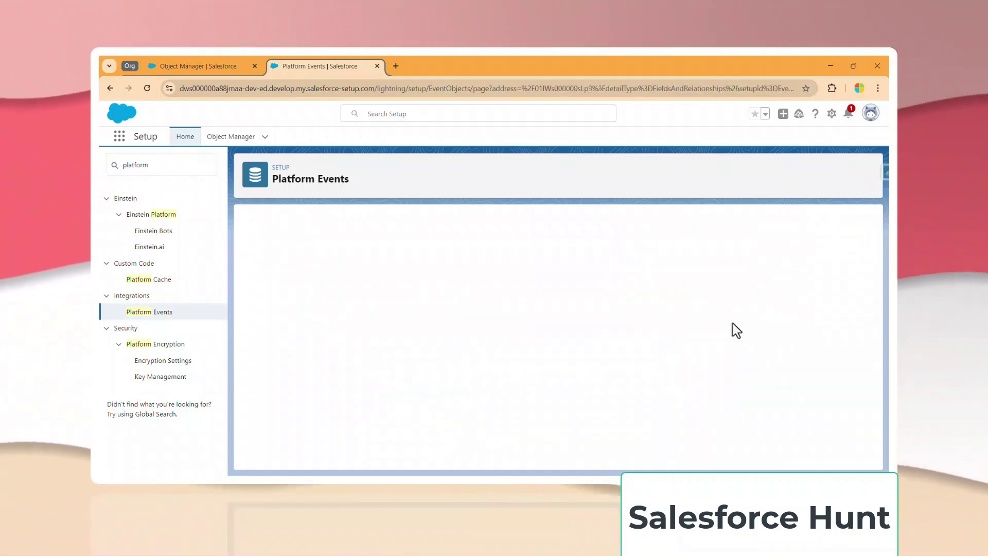
{"action": "scroll", "coordinate": [466, 374], "scroll_direction": "down", "scroll_amount": 2}
{"action": "scroll", "coordinate": [419, 297], "scroll_direction": "up", "scroll_amount": 3}
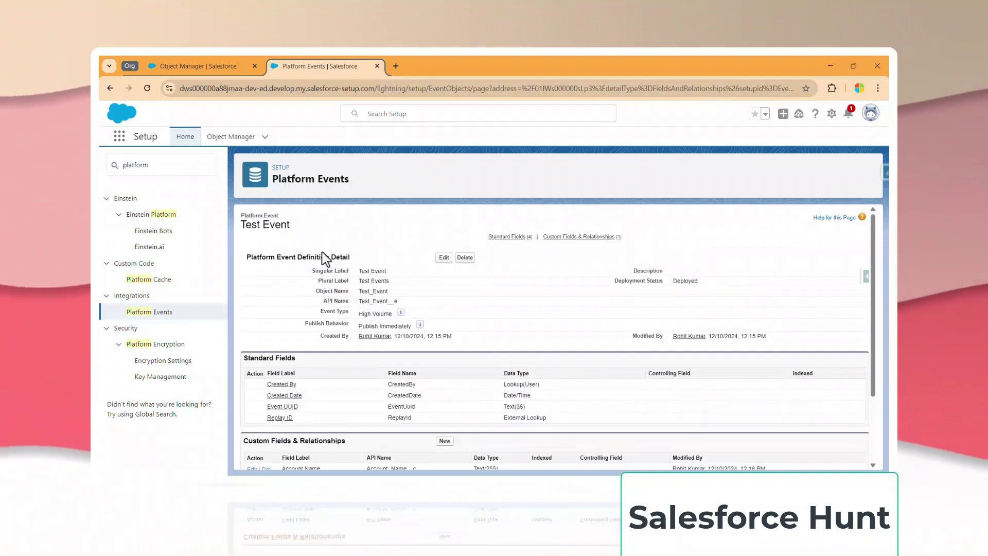
{"action": "scroll", "coordinate": [370, 381], "scroll_direction": "down", "scroll_amount": 2}
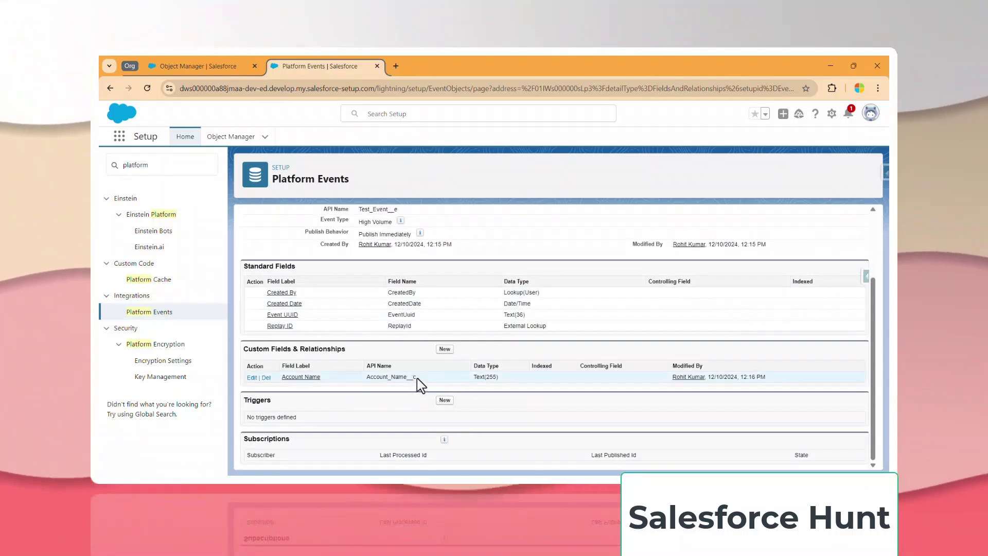
{"action": "scroll", "coordinate": [403, 379], "scroll_direction": "up", "scroll_amount": 2}
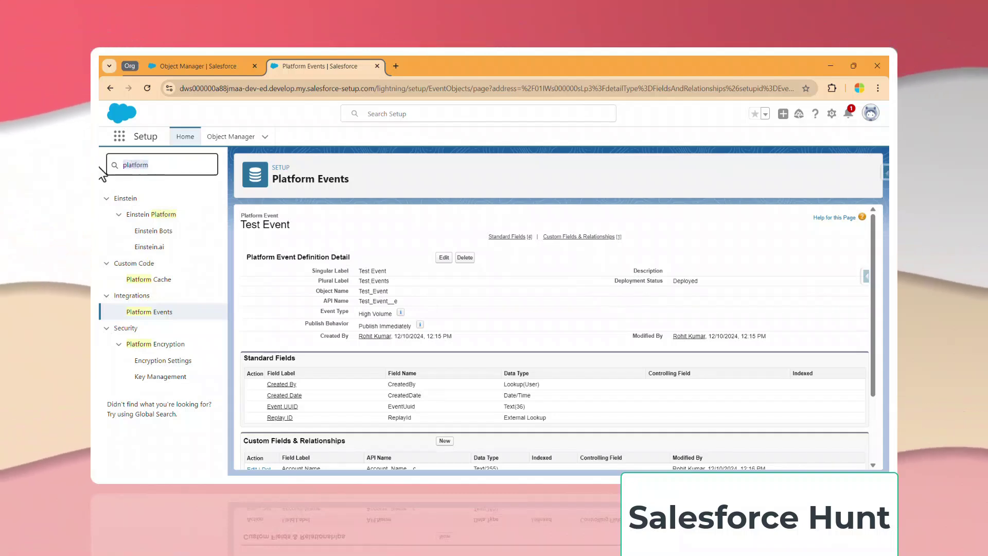
{"action": "key", "text": "BackSpace"}
Search Quick Find for 'flow' to reach Process Automation > Flows.
{"action": "type", "text": "flow"}
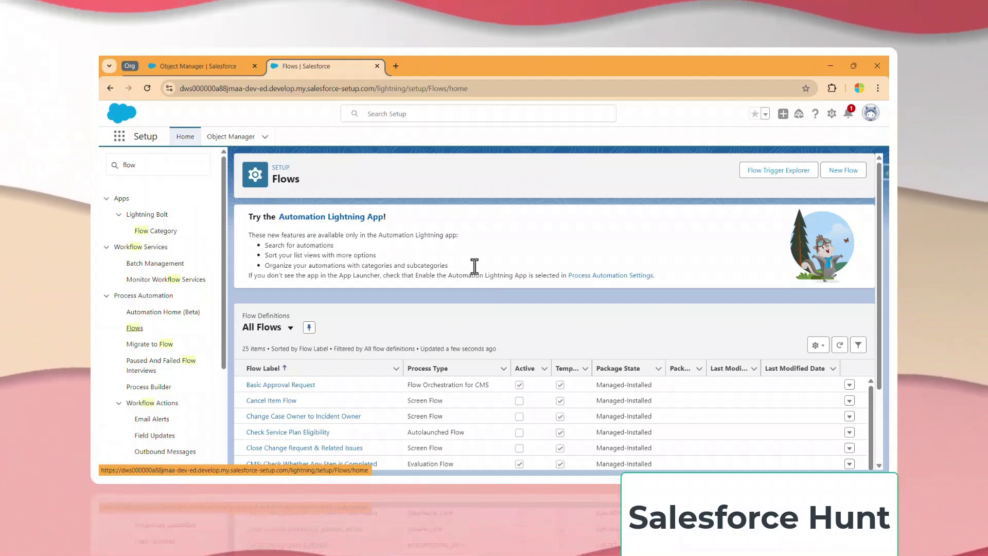
Create a new Record-Triggered Flow starting from scratch.
{"action": "left_click", "coordinate": [840, 176]}
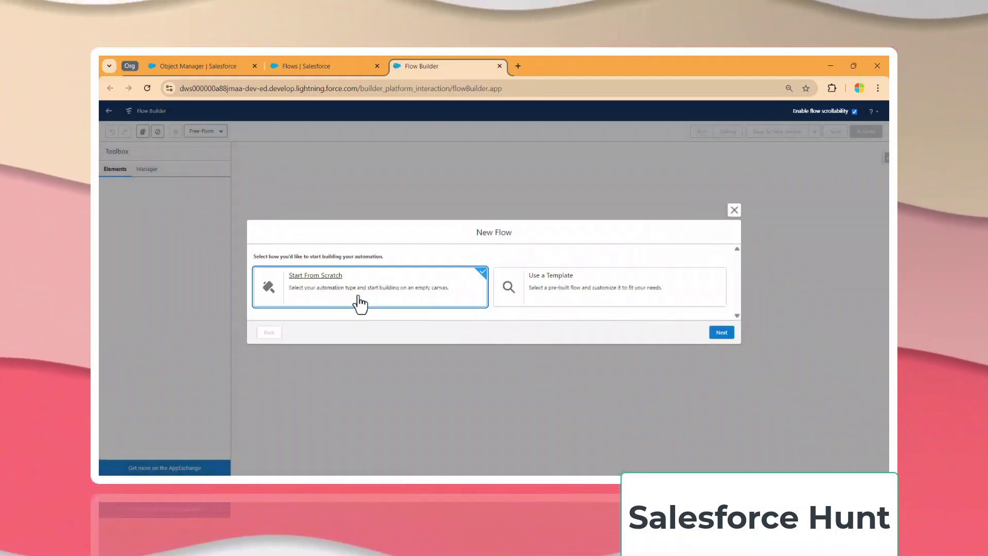
{"action": "left_click", "coordinate": [722, 332]}
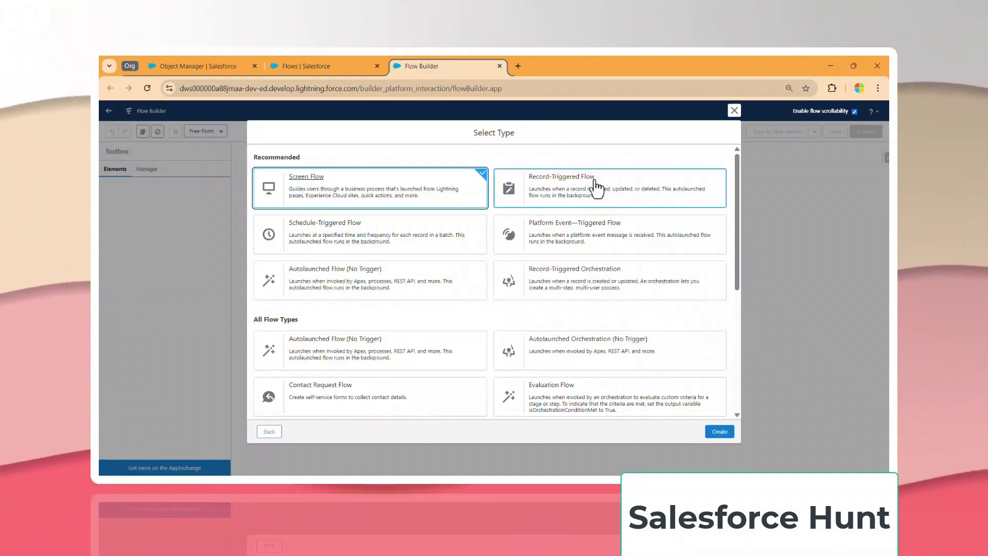
{"action": "left_click", "coordinate": [596, 188]}
{"action": "left_click", "coordinate": [719, 431]}
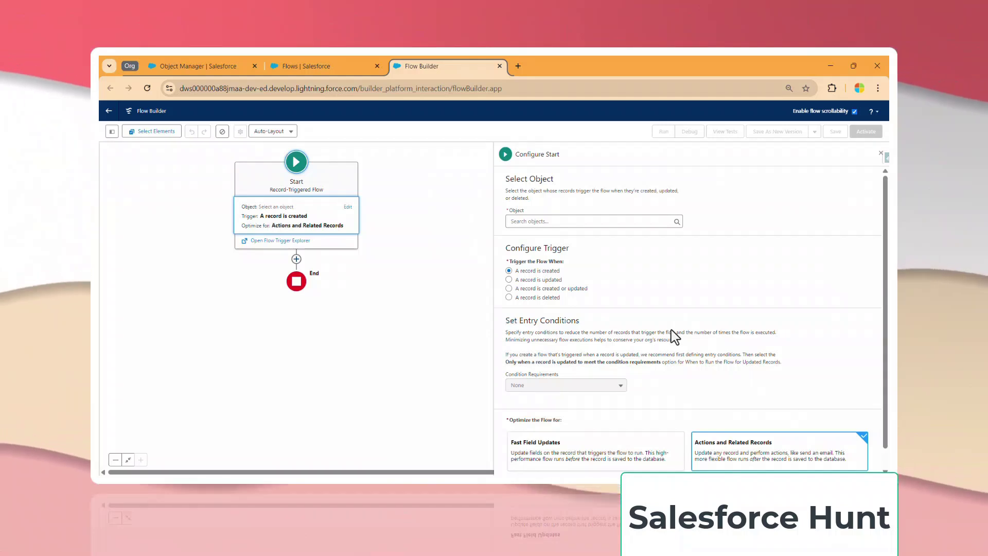
Set Contact as the triggering object, keeping 'A record is created' as the trigger.
{"action": "left_click", "coordinate": [555, 223]}
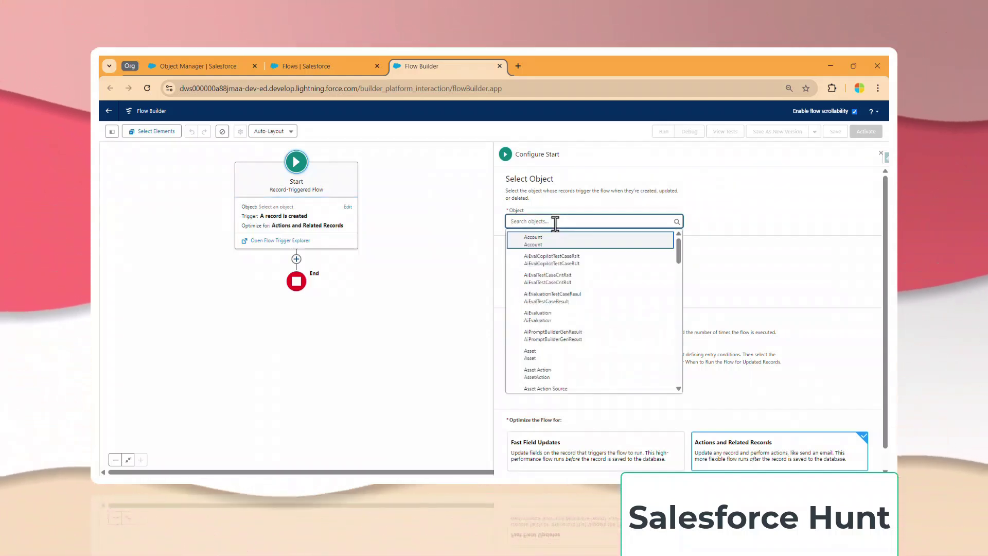
{"action": "type", "text": "Contac"}
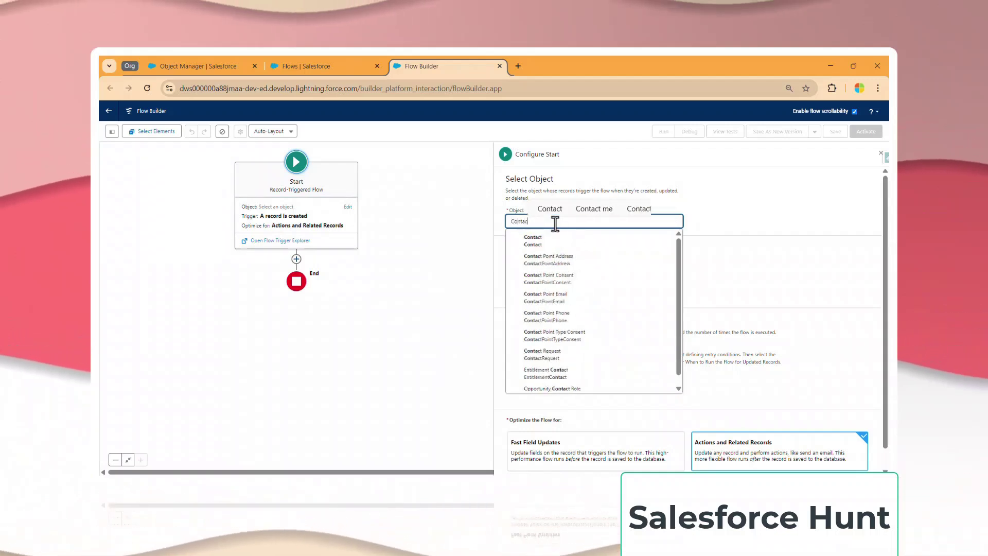
{"action": "left_click", "coordinate": [539, 244]}
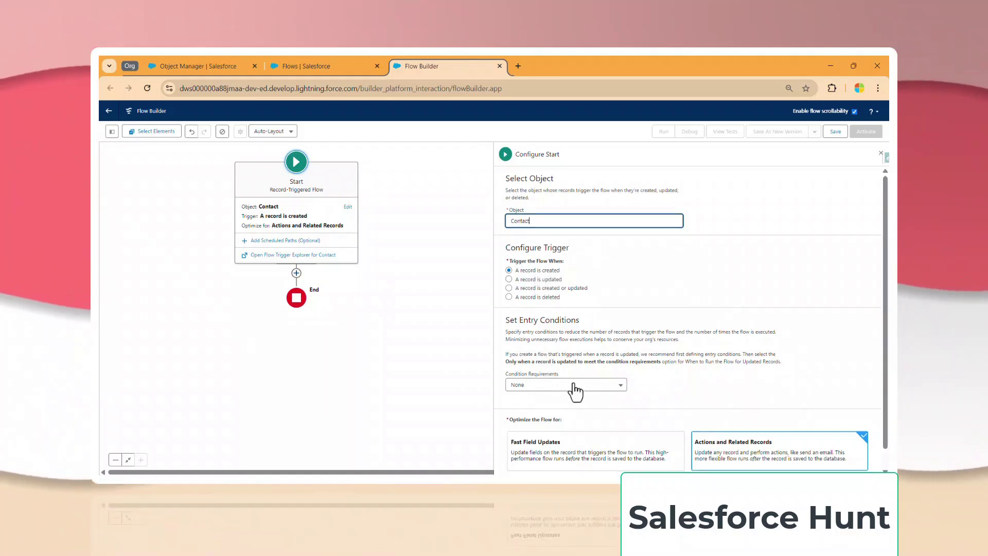
{"action": "scroll", "coordinate": [575, 392], "scroll_direction": "down", "scroll_amount": 1}
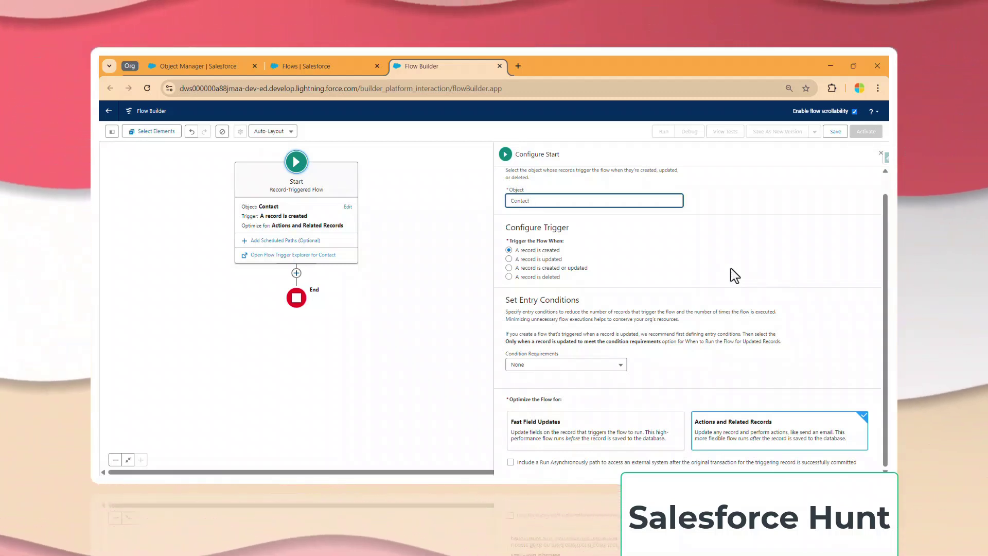
Add a Create Records element labelled 'Create Record' after the Start.
{"action": "left_click", "coordinate": [296, 274]}
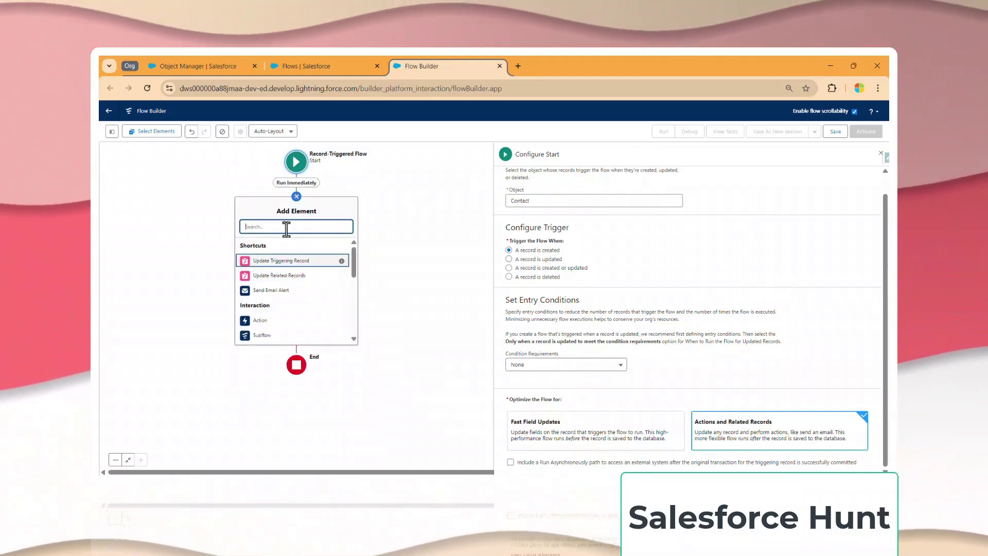
{"action": "type", "text": "create"}
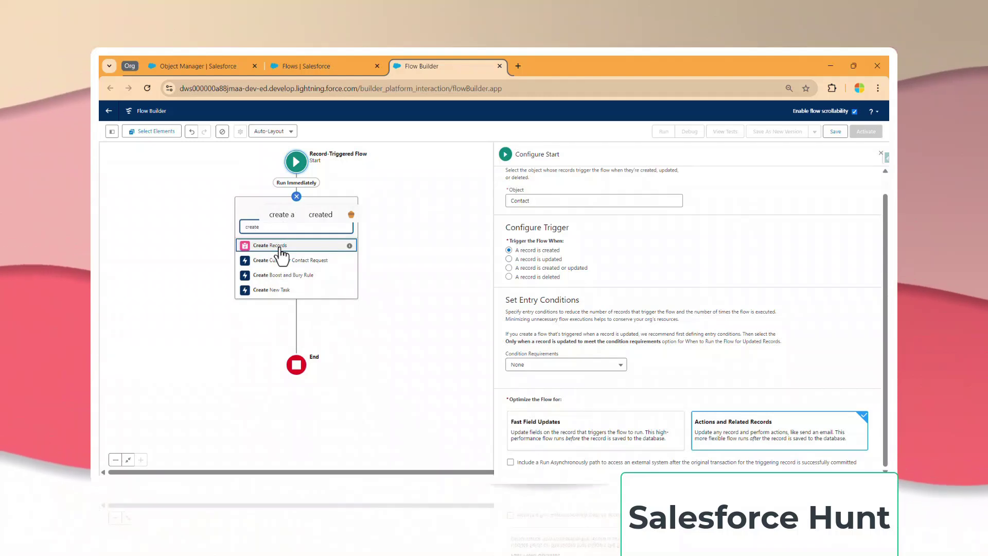
{"action": "left_click", "coordinate": [281, 247]}
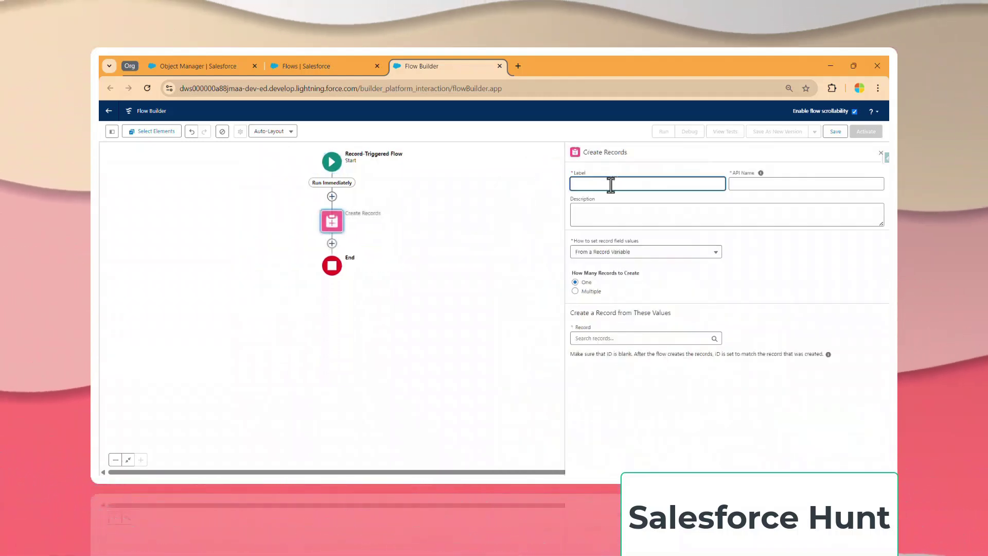
{"action": "type", "text": "Create"}
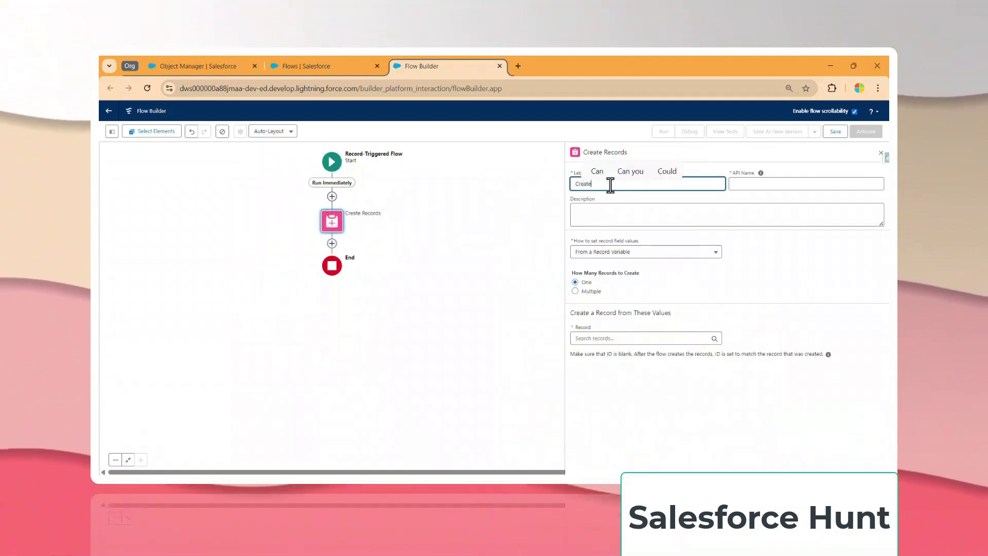
{"action": "type", "text": " Rec"}
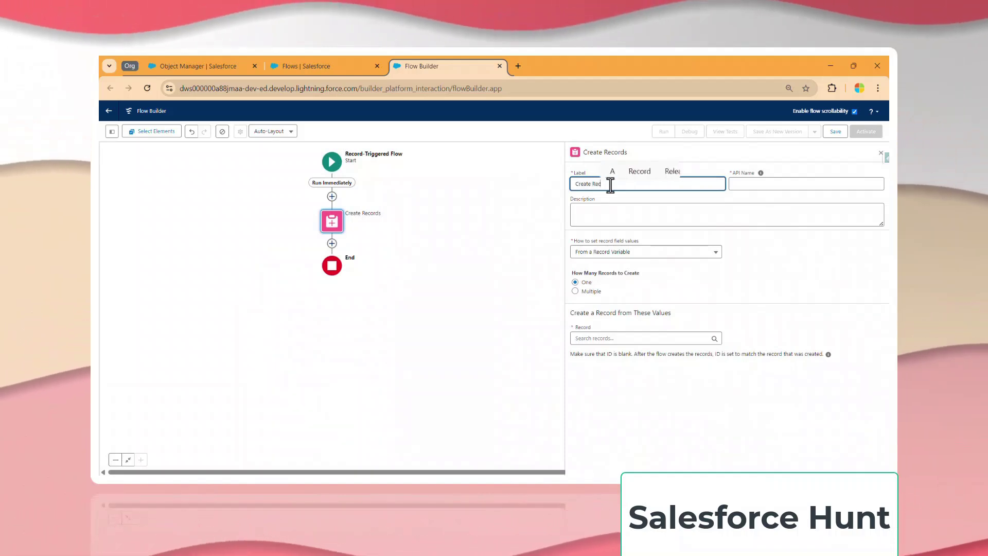
{"action": "type", "text": "ord"}
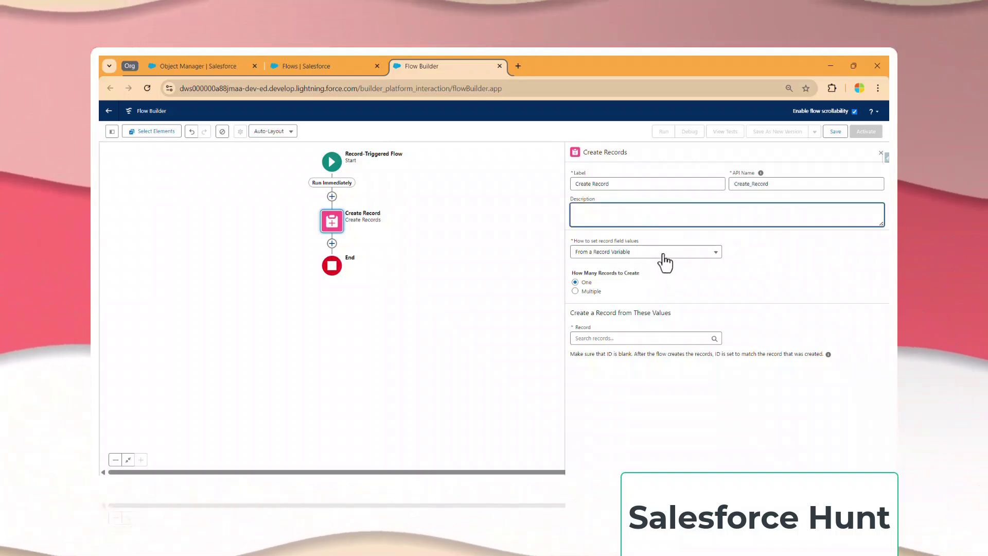
Set the element to create a Test Event record manually, adding Account Name as a field.
{"action": "left_click", "coordinate": [637, 254]}
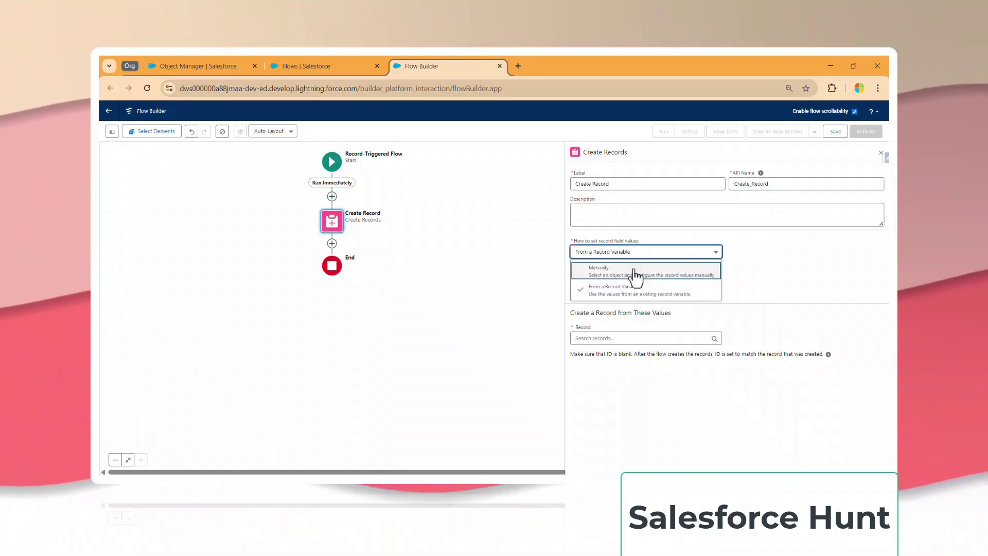
{"action": "left_click", "coordinate": [686, 274]}
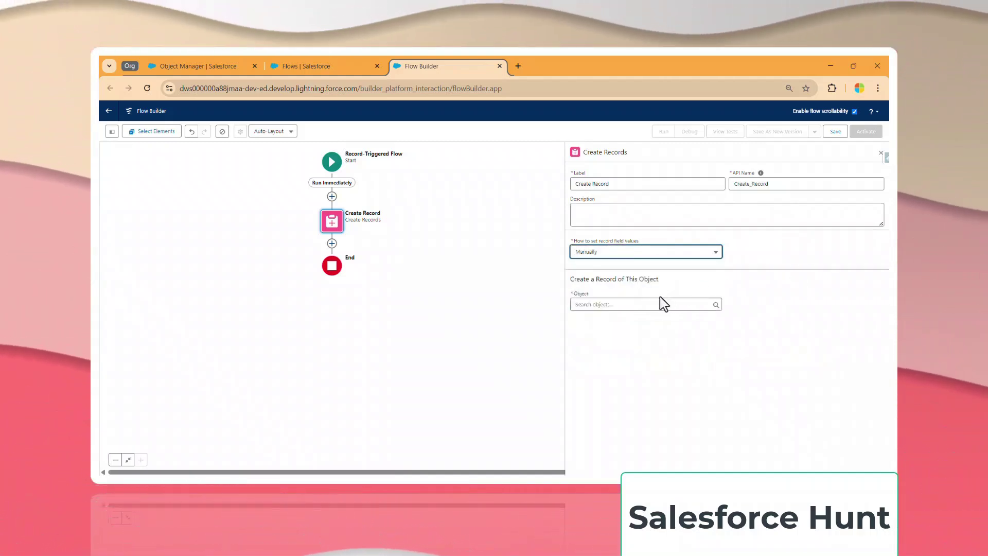
{"action": "left_click", "coordinate": [634, 303]}
{"action": "type", "text": "Test"}
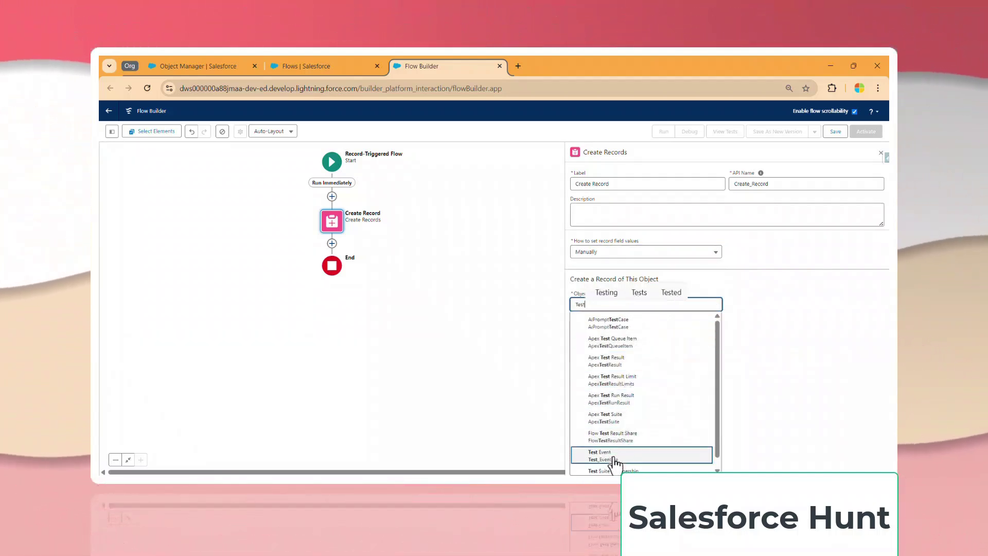
{"action": "left_click", "coordinate": [615, 455]}
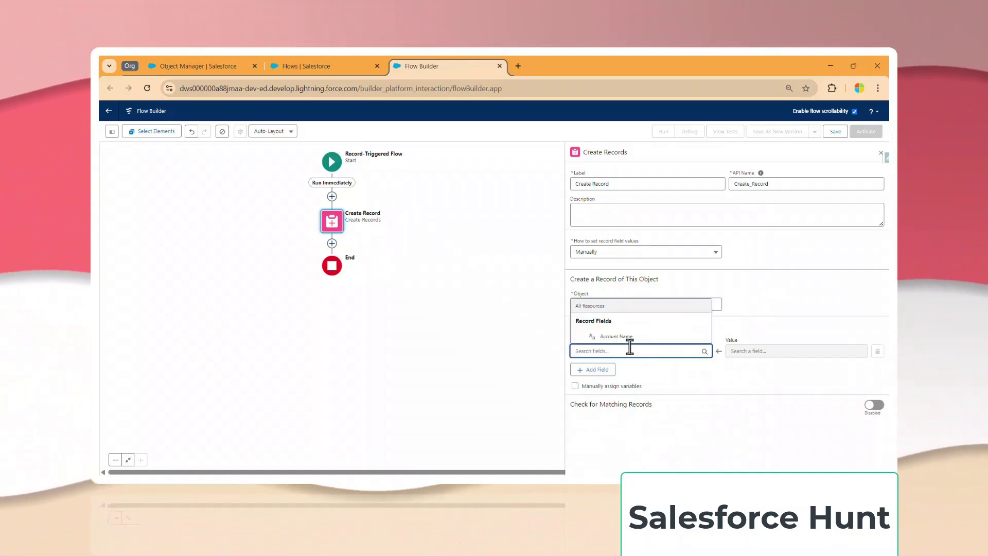
{"action": "left_click", "coordinate": [635, 336]}
{"action": "left_click", "coordinate": [768, 351]}
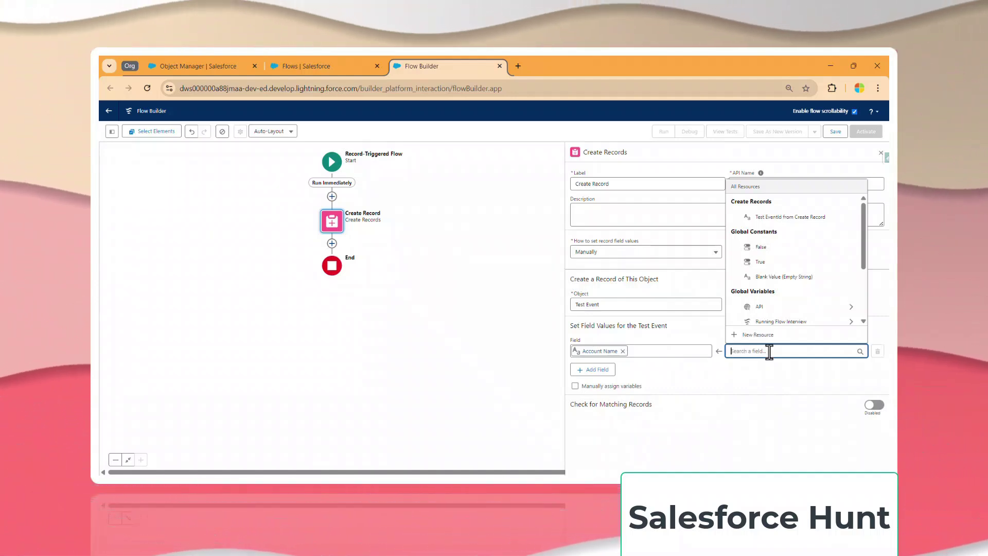
Set the Account Name value to Triggering Contact > Last Name.
{"action": "scroll", "coordinate": [787, 288], "scroll_direction": "down", "scroll_amount": 2}
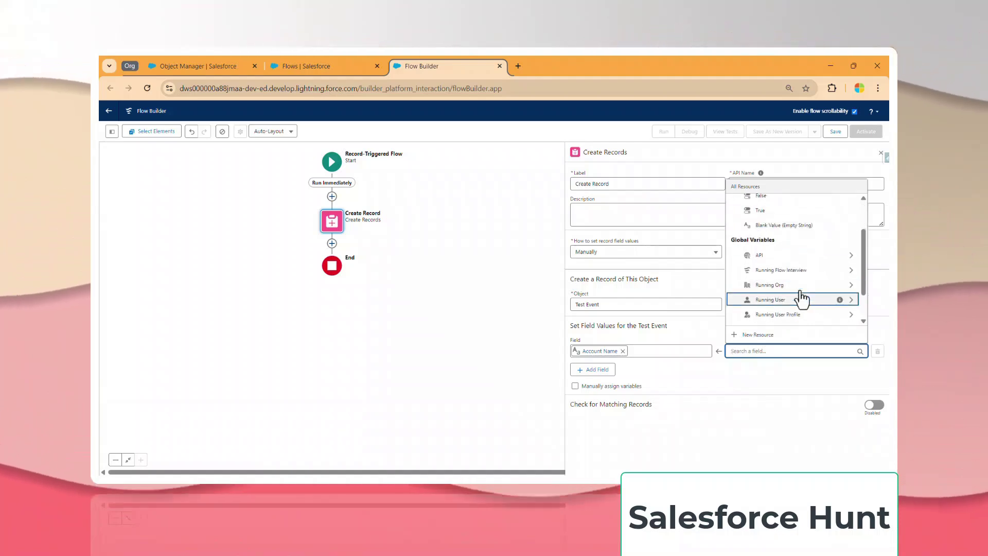
{"action": "scroll", "coordinate": [802, 298], "scroll_direction": "down", "scroll_amount": 2}
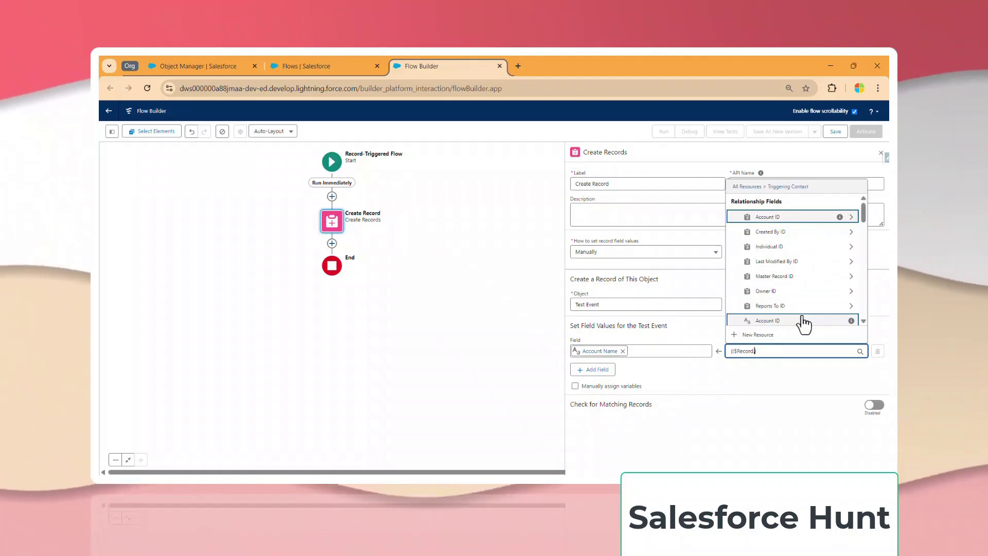
{"action": "type", "text": "last"}
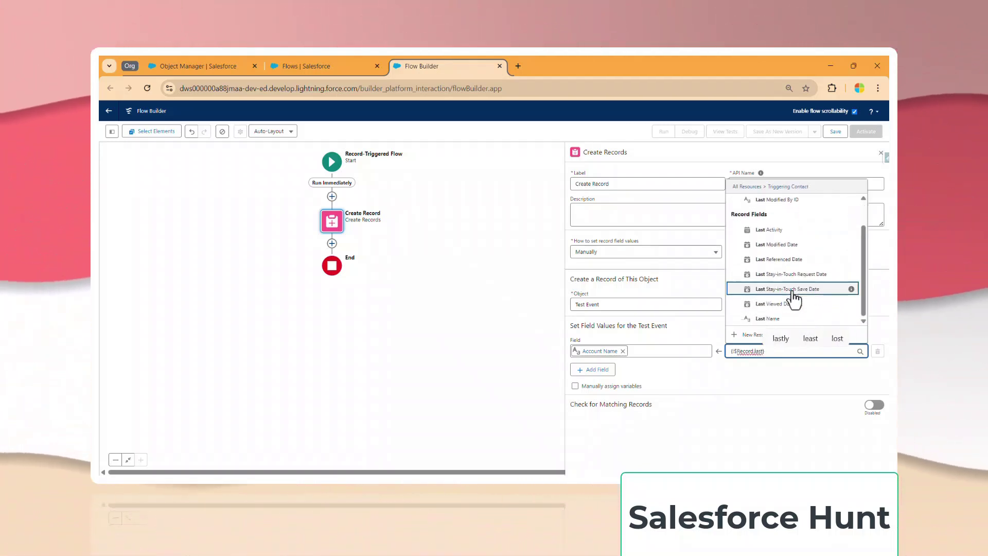
{"action": "left_click", "coordinate": [789, 319]}
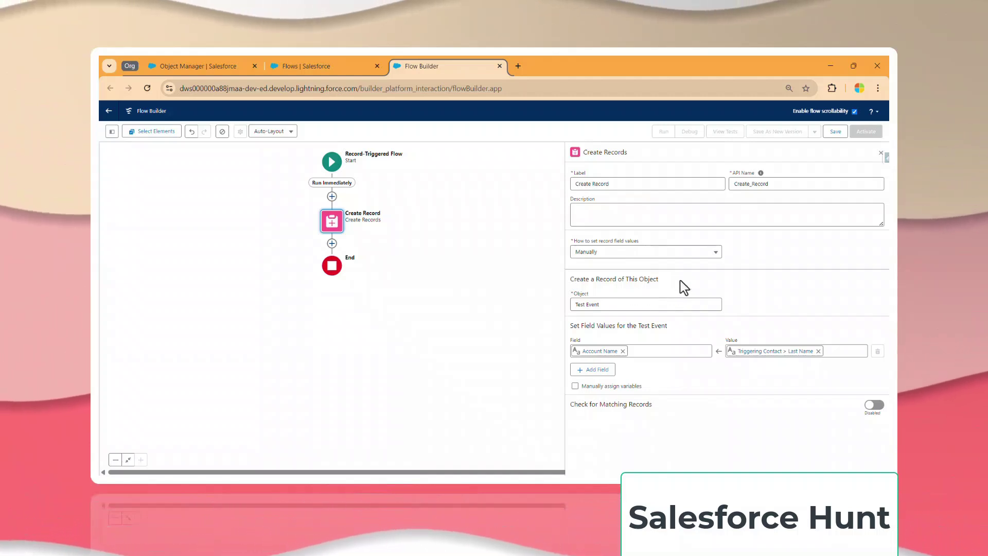
Save the flow with the Flow Label 'Platform Event Demo'.
{"action": "left_click", "coordinate": [832, 132]}
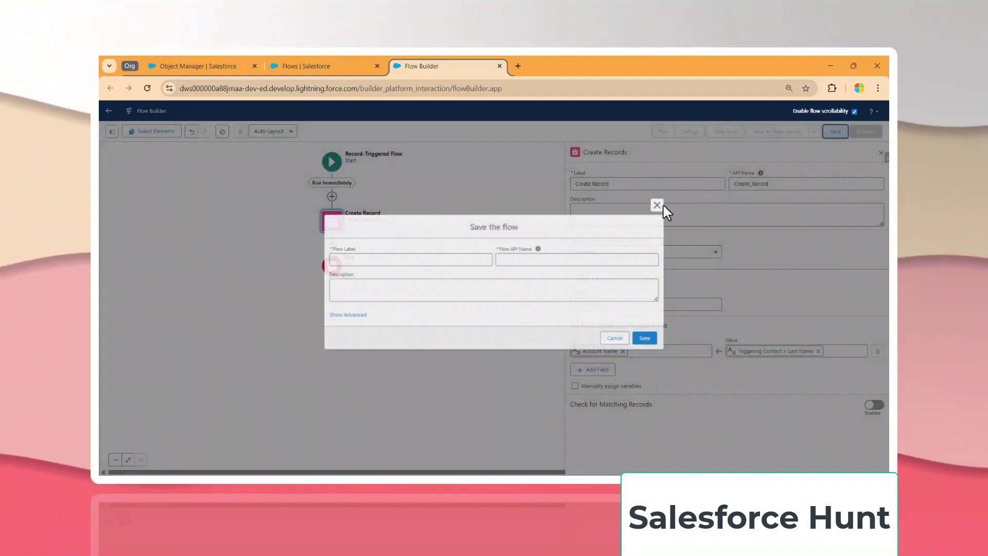
{"action": "left_click", "coordinate": [360, 261]}
{"action": "type", "text": "Pla"}
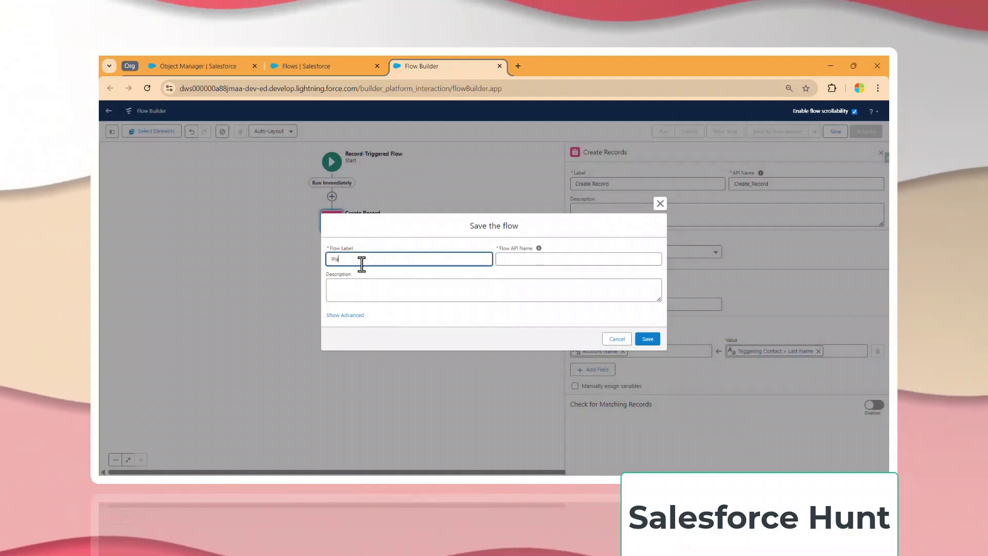
{"action": "type", "text": "tform"}
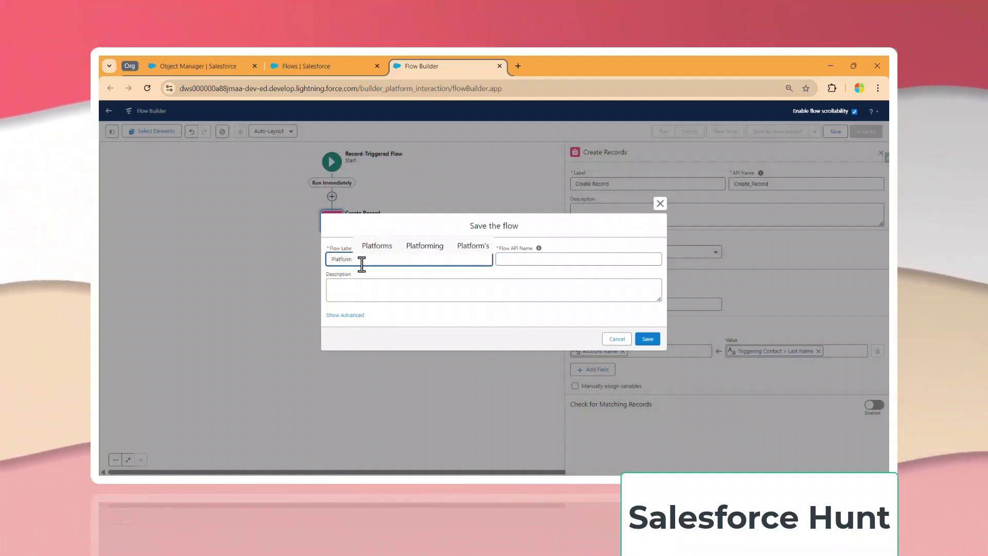
{"action": "type", "text": " Tri"}
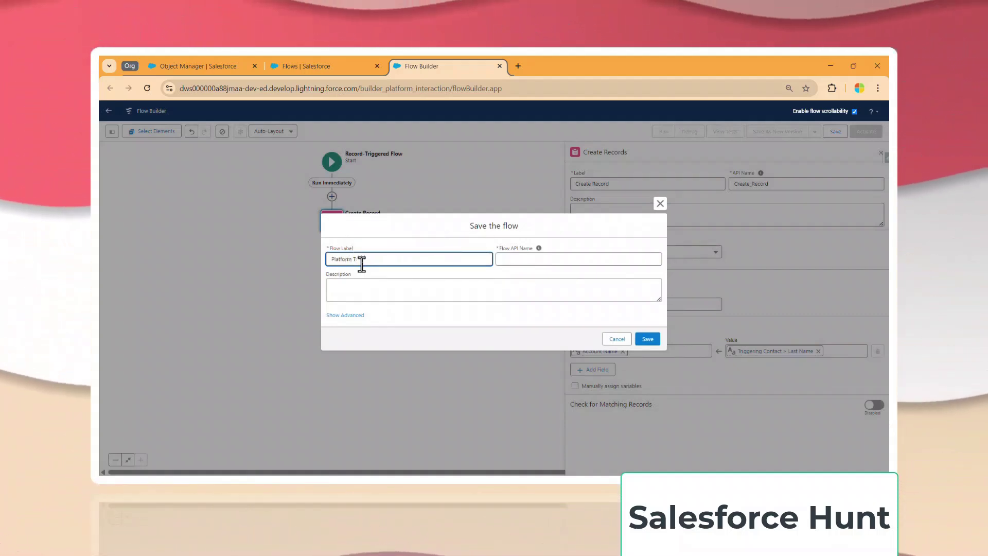
{"action": "key", "text": "BackSpace"}
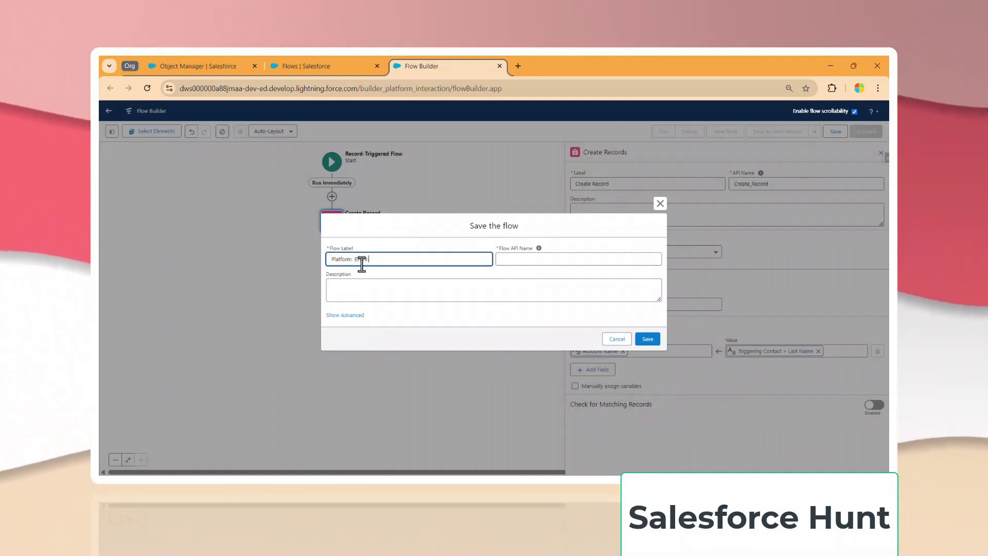
{"action": "type", "text": "Event Demo"}
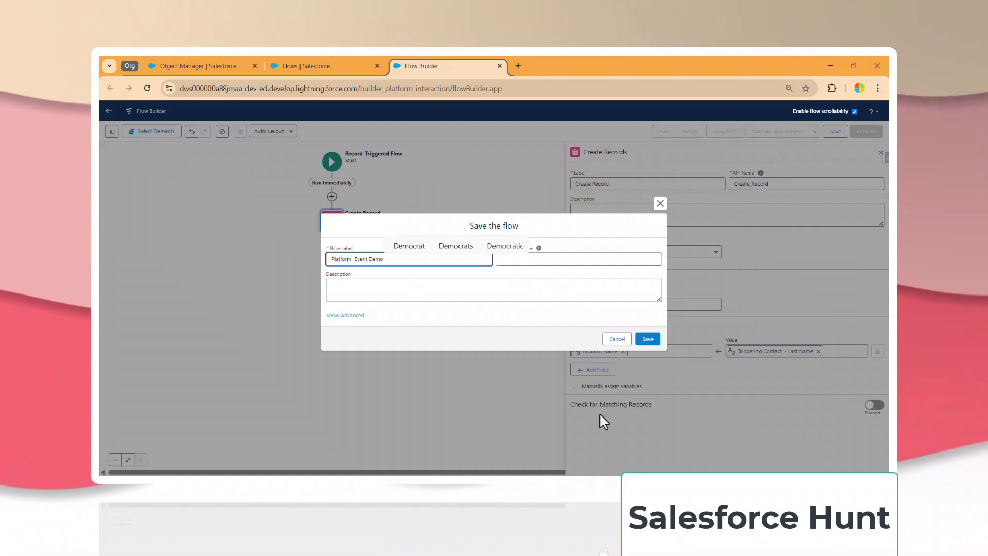
{"action": "left_click", "coordinate": [647, 338]}
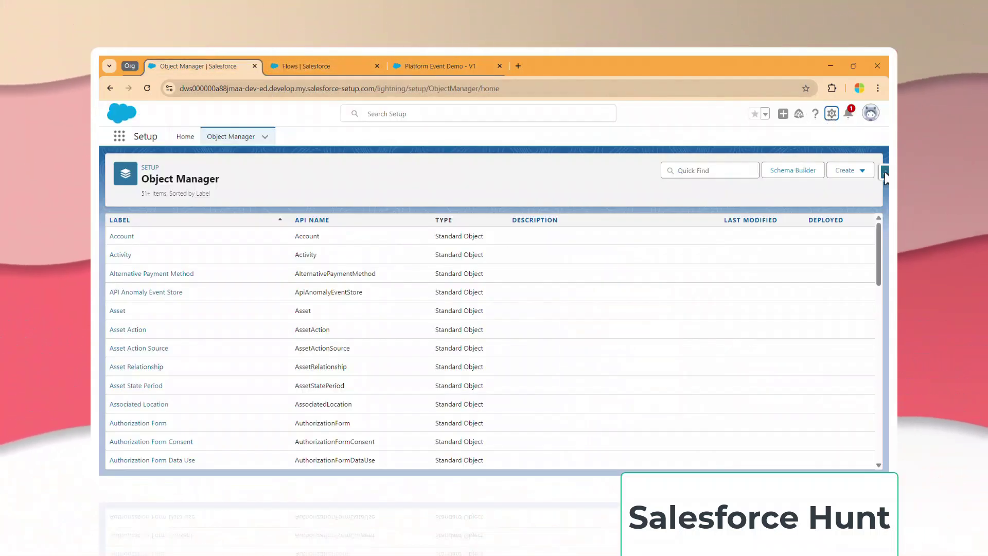
Launch Event Monitor from the Salesforce Inspector Reloaded side panel.
{"action": "left_click", "coordinate": [885, 174]}
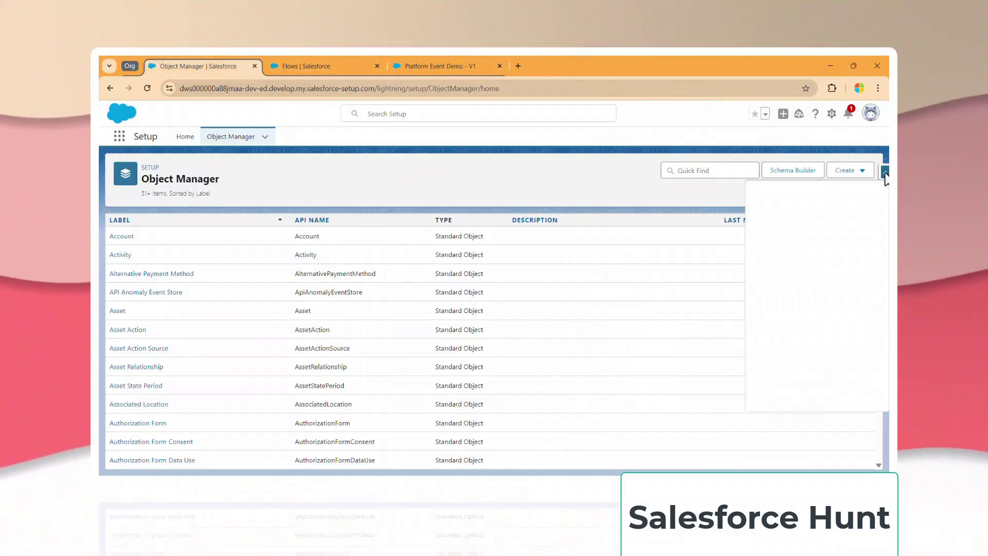
{"action": "scroll", "coordinate": [832, 333], "scroll_direction": "down", "scroll_amount": 3}
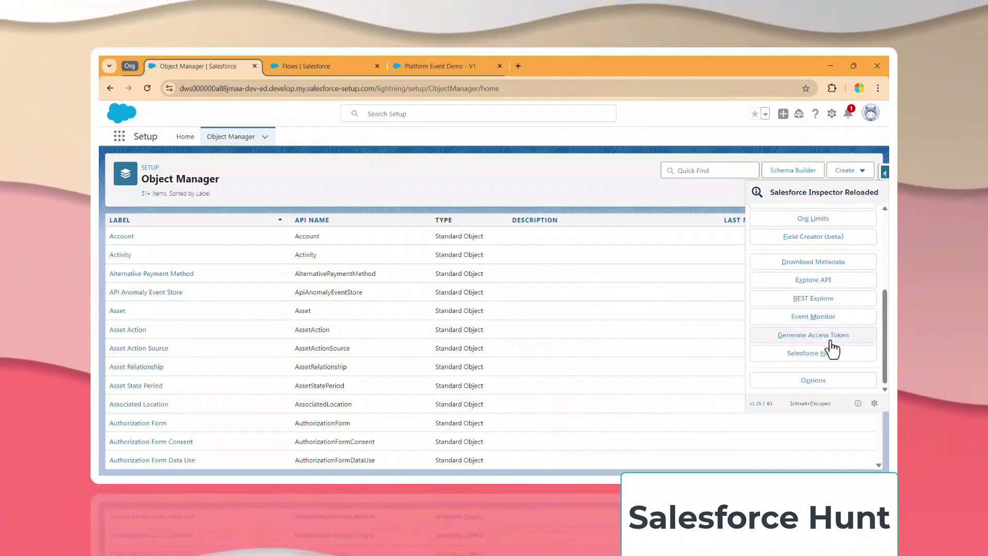
{"action": "left_click", "coordinate": [825, 320]}
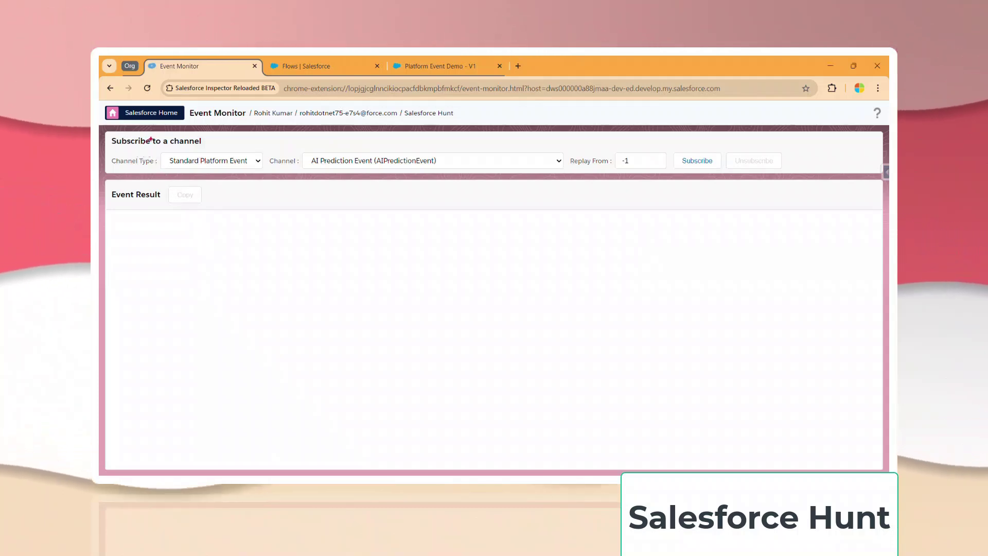
Review Event Monitor's defaults: Standard Platform Event, channel AI Prediction Event, replay -1.
{"action": "mouse_move", "coordinate": [167, 133]}
{"action": "left_mouse_down"}
{"action": "mouse_move", "coordinate": [103, 149]}
{"action": "mouse_move", "coordinate": [199, 141]}
{"action": "left_mouse_up"}
{"action": "left_click_drag", "start_coordinate": [109, 166], "coordinate": [152, 166]}
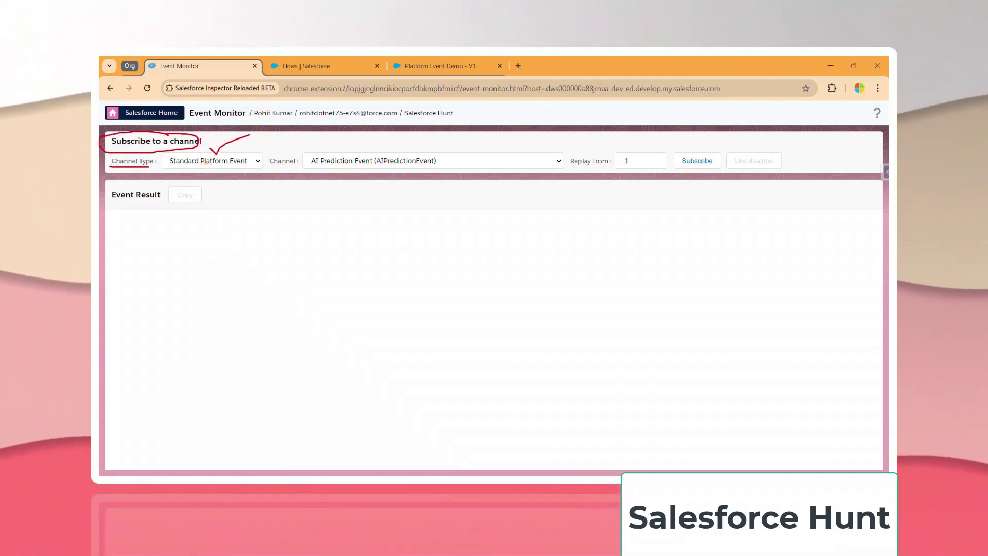
{"action": "left_click_drag", "start_coordinate": [305, 146], "coordinate": [337, 135]}
{"action": "mouse_move", "coordinate": [621, 144]}
{"action": "left_mouse_down"}
{"action": "mouse_move", "coordinate": [623, 183]}
{"action": "mouse_move", "coordinate": [610, 140]}
{"action": "left_mouse_up"}
{"action": "left_click_drag", "start_coordinate": [677, 145], "coordinate": [689, 143]}
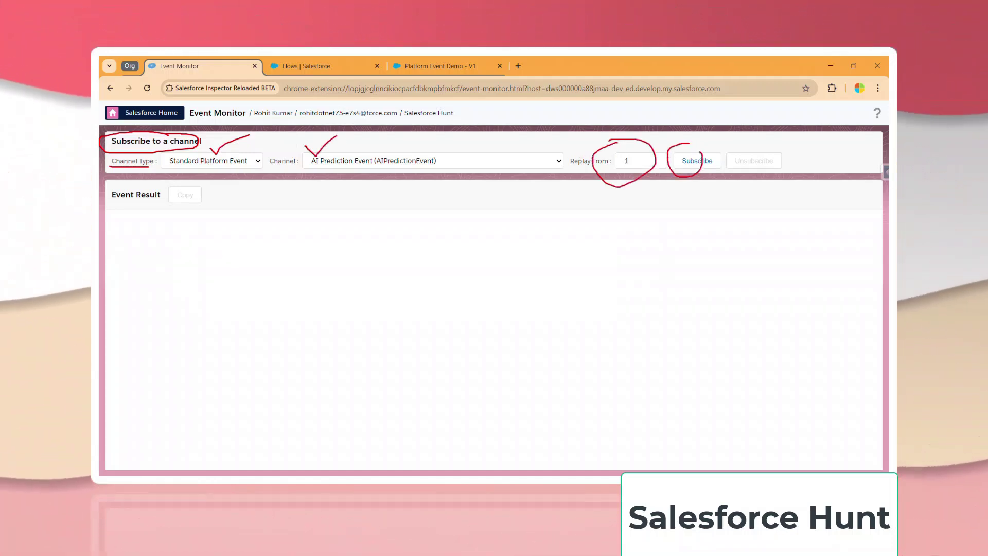
{"action": "left_click_drag", "start_coordinate": [770, 138], "coordinate": [767, 152]}
{"action": "mouse_move", "coordinate": [110, 188]}
{"action": "left_mouse_down"}
{"action": "mouse_move", "coordinate": [116, 203]}
{"action": "mouse_move", "coordinate": [247, 206]}
{"action": "left_mouse_up"}
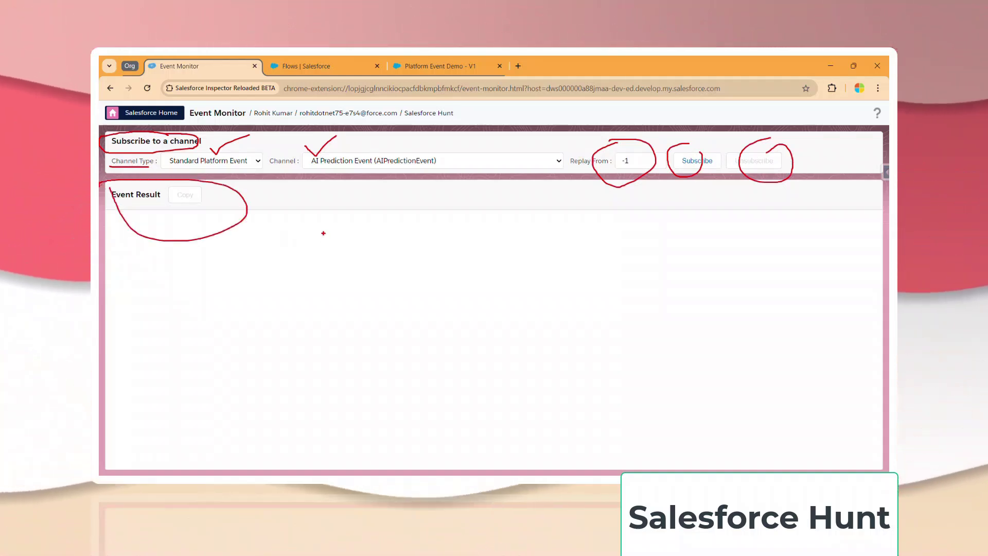
{"action": "key", "text": "Escape"}
Subscribe to the Custom Platform Event channel Test Event (Test_Event__e) with replay -1.
{"action": "left_click", "coordinate": [220, 161]}
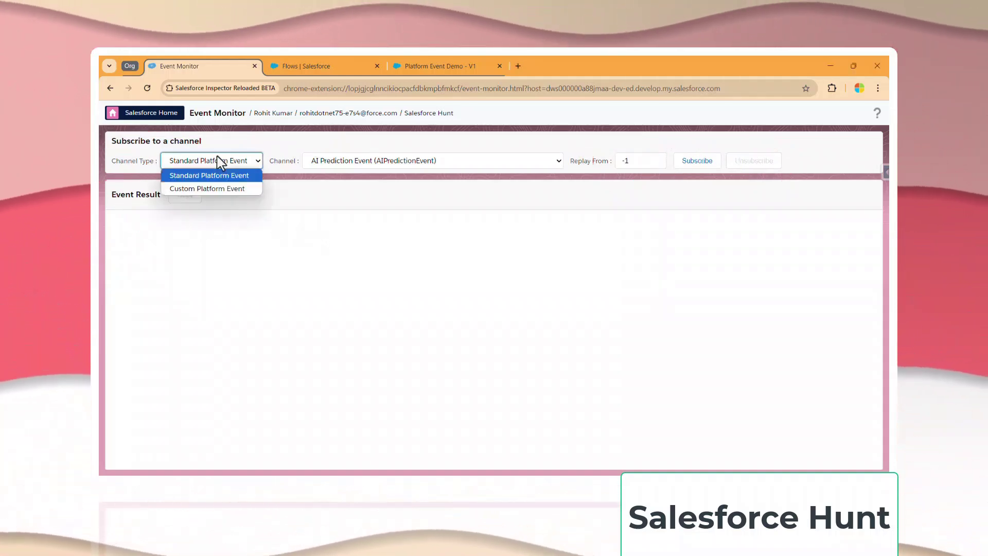
{"action": "left_click", "coordinate": [228, 189]}
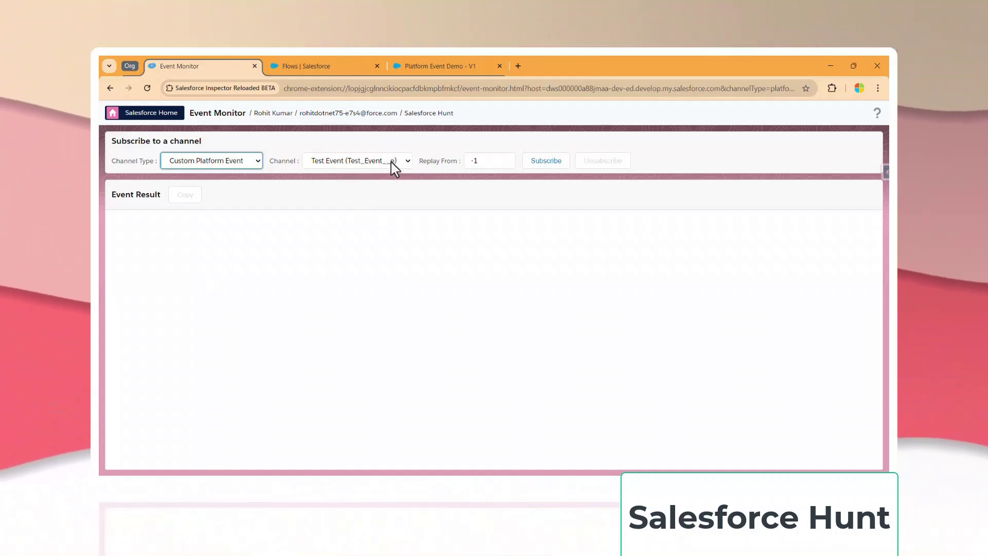
{"action": "left_click", "coordinate": [400, 161]}
{"action": "left_click", "coordinate": [352, 184]}
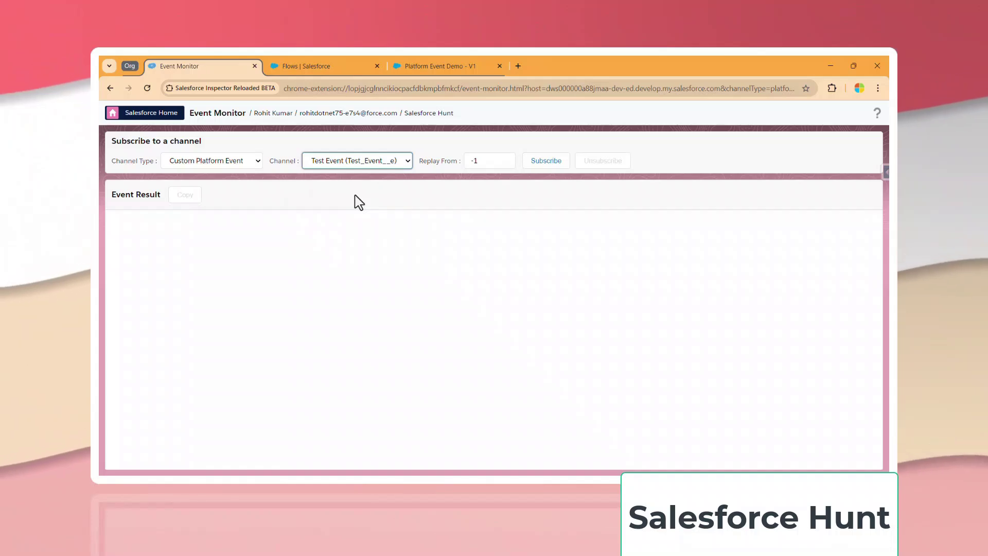
{"action": "left_click", "coordinate": [554, 166]}
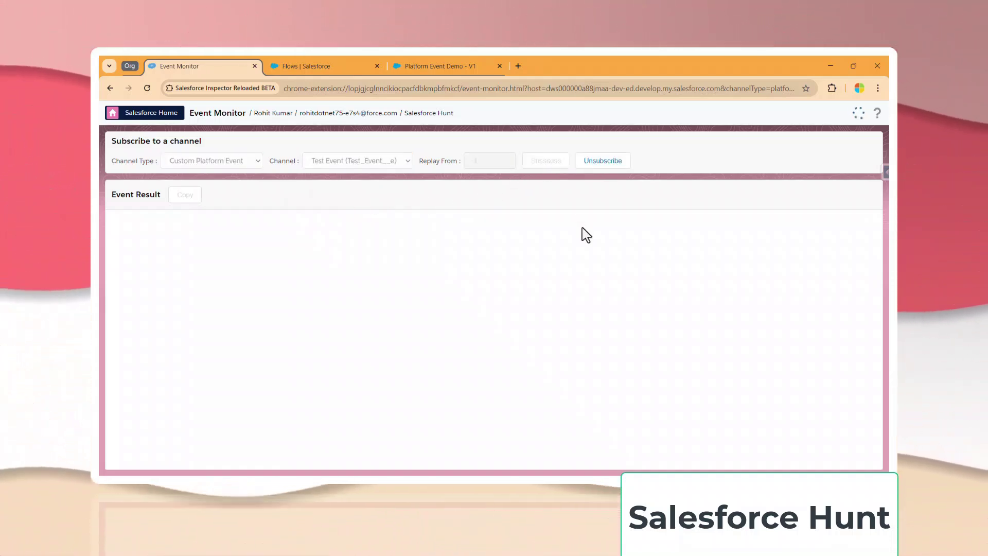
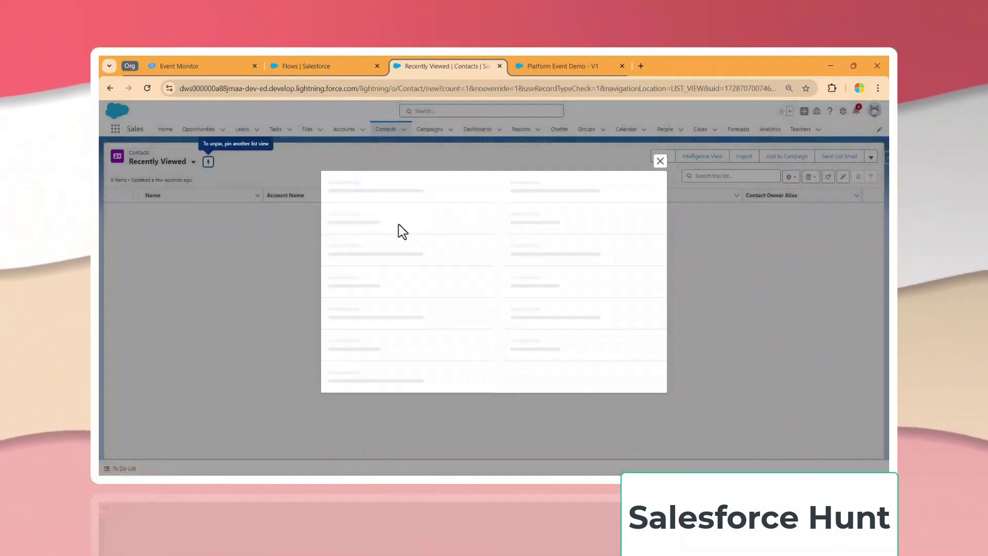
Save a new contact with salutation Mr. and the contact's first and last name.
{"action": "left_click", "coordinate": [379, 232]}
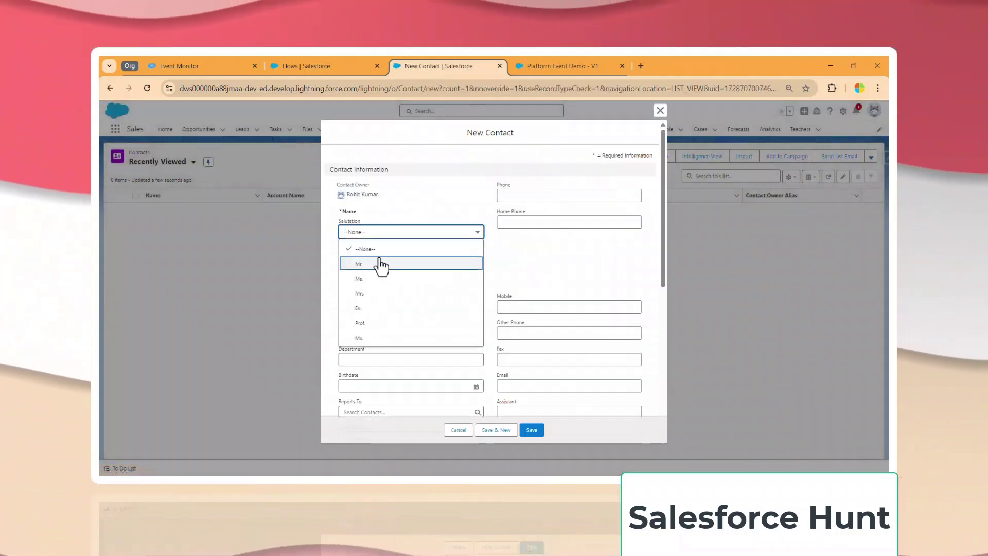
{"action": "left_click", "coordinate": [379, 263]}
{"action": "left_click", "coordinate": [374, 256]}
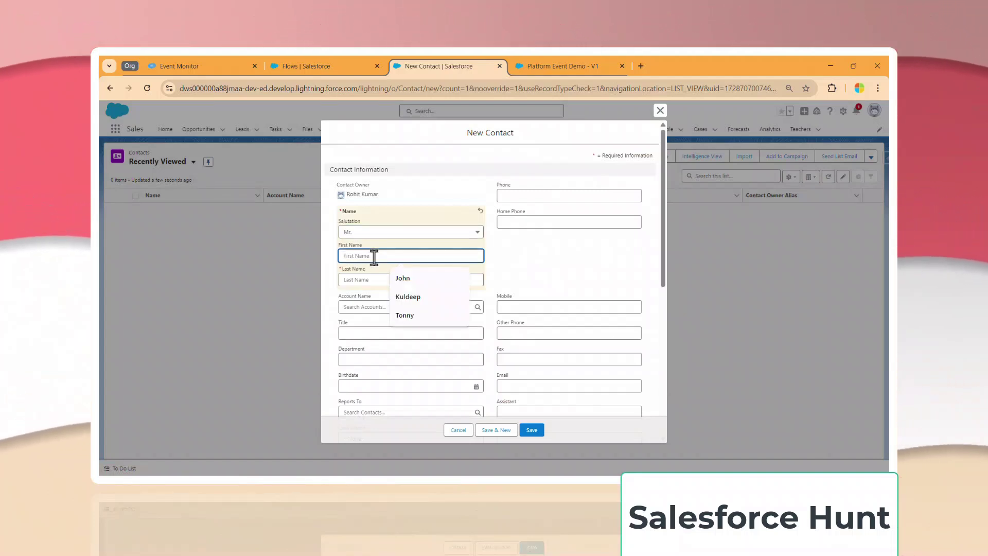
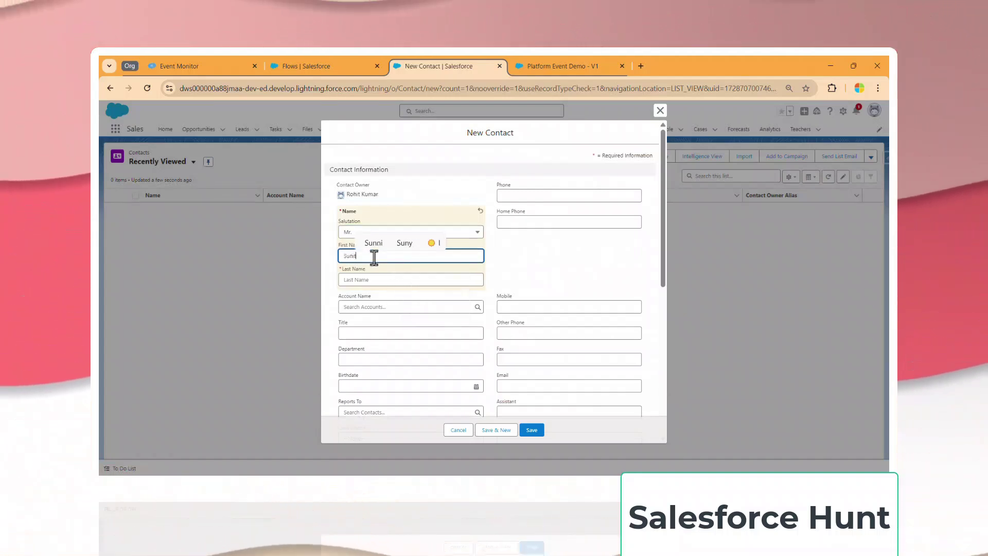
{"action": "key", "text": "Tab"}
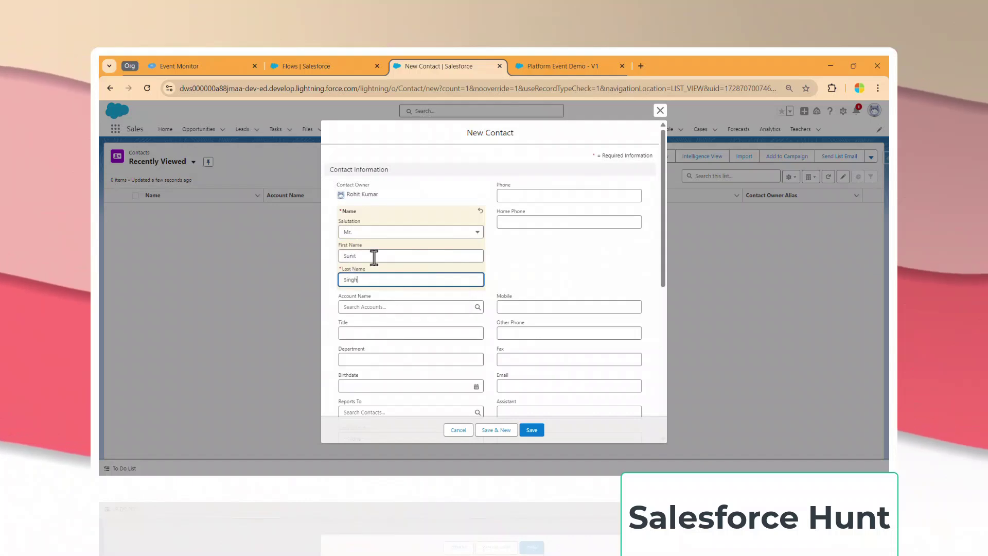
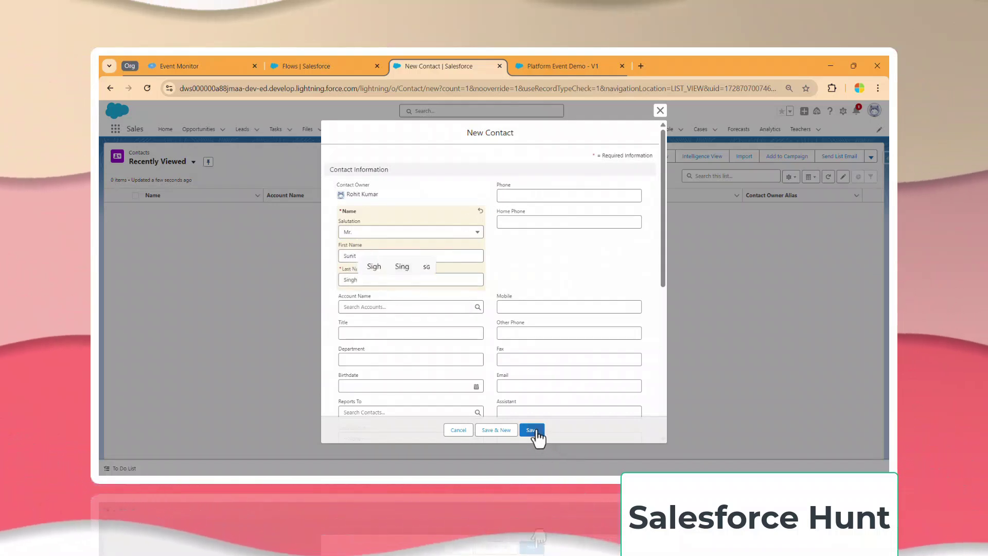
{"action": "left_click", "coordinate": [532, 430]}
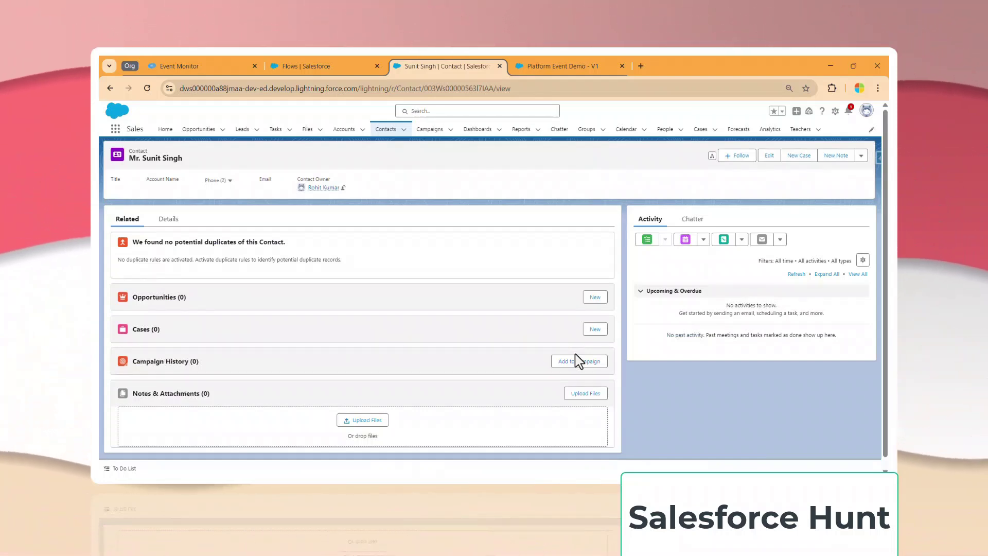
In the Event Monitor, inspect the received Test_Event__e JSON and highlight its Account_Name__c value.
{"action": "left_click", "coordinate": [193, 65]}
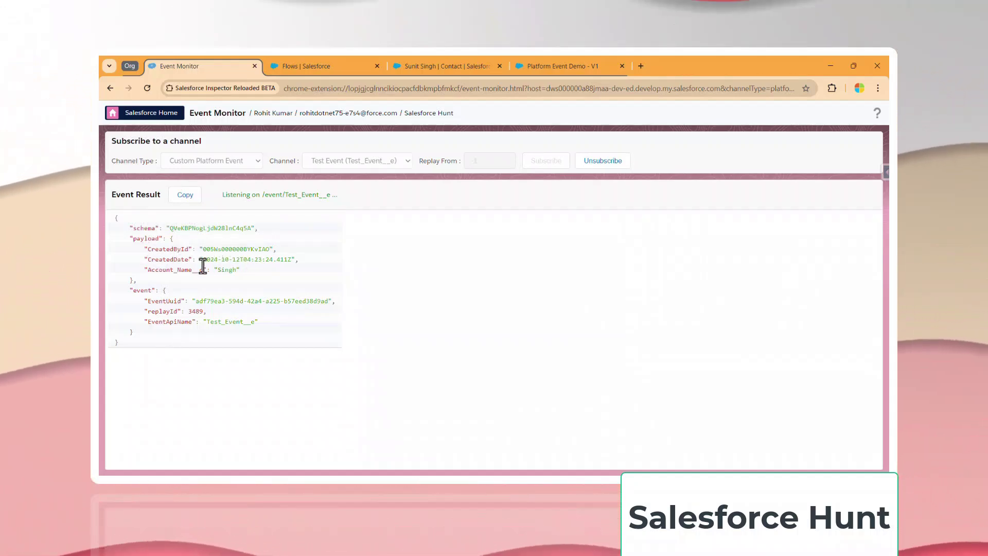
{"action": "left_click_drag", "start_coordinate": [151, 270], "coordinate": [164, 273]}
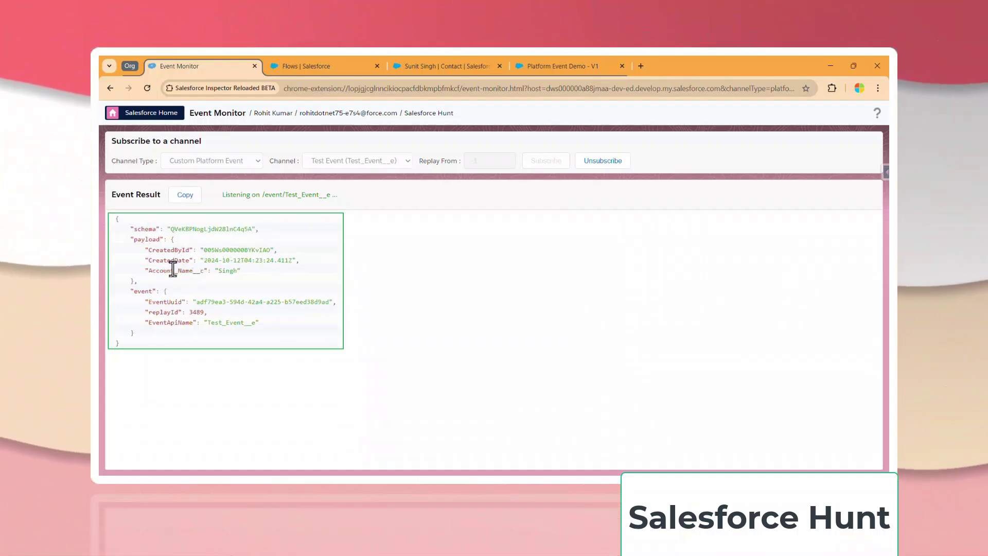